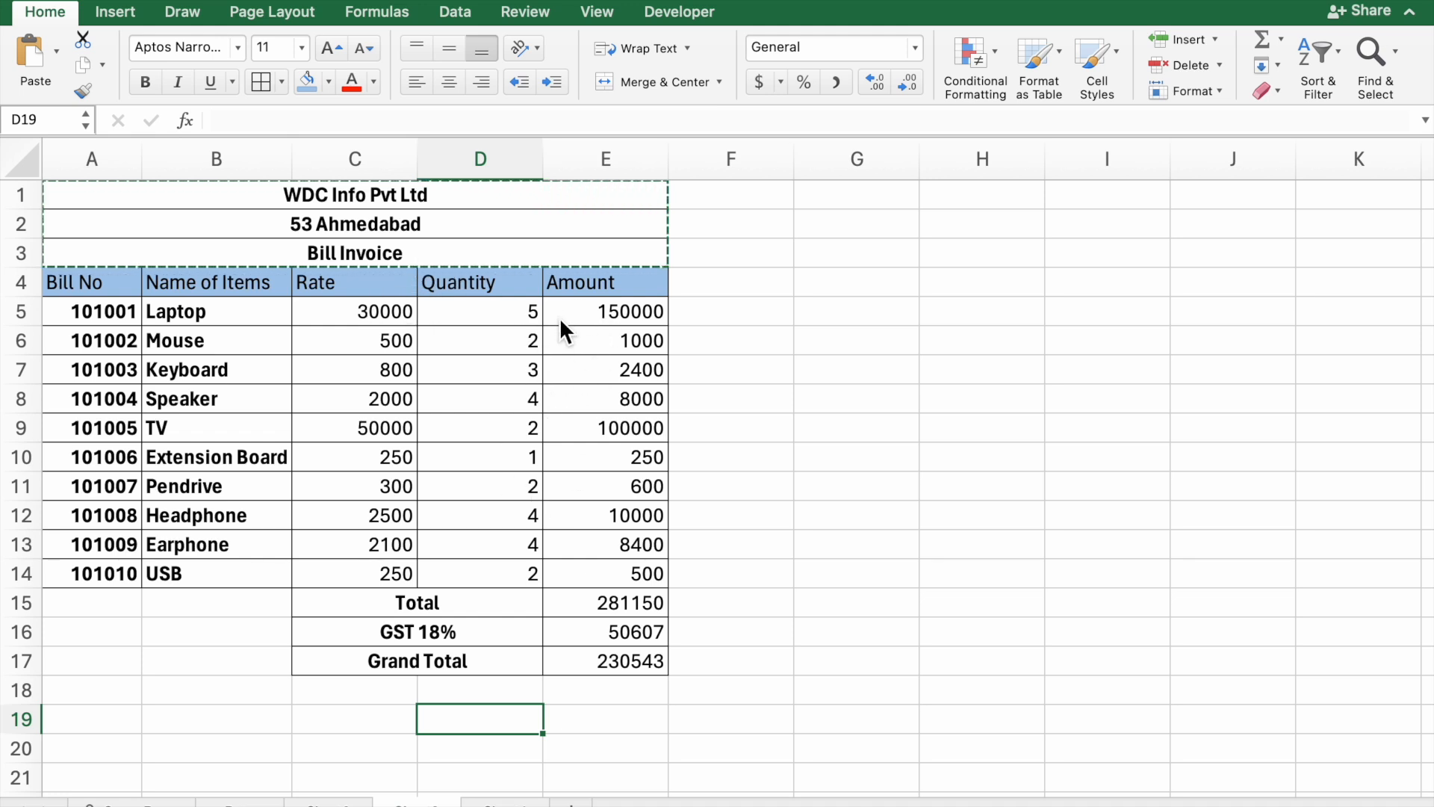
- Examine the sample invoice's columns for bill number, items, rate, quantity and amount, plus its Total, GST 18% and Grand Total rows
left_click(214, 293)
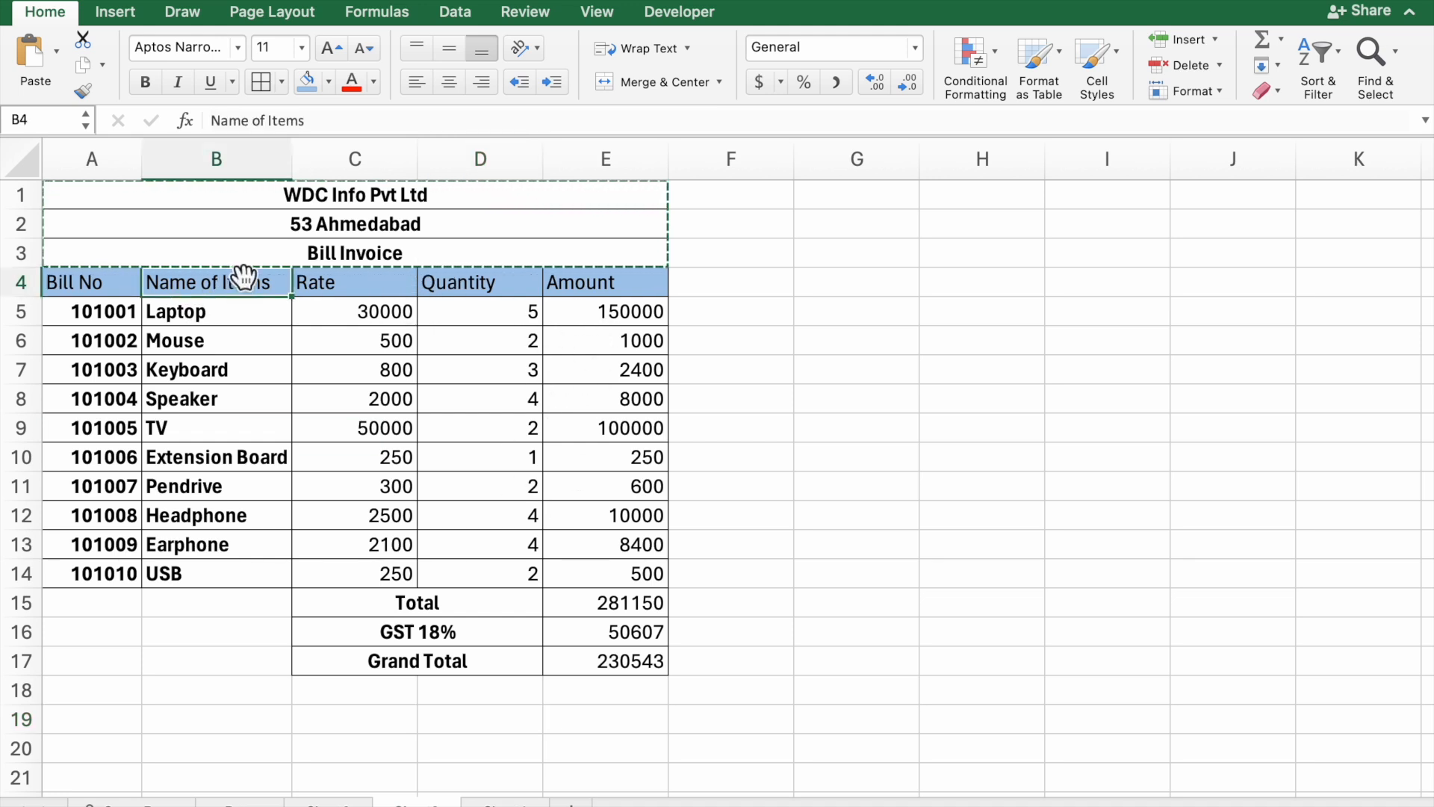
left_click_drag(242, 292, 231, 553)
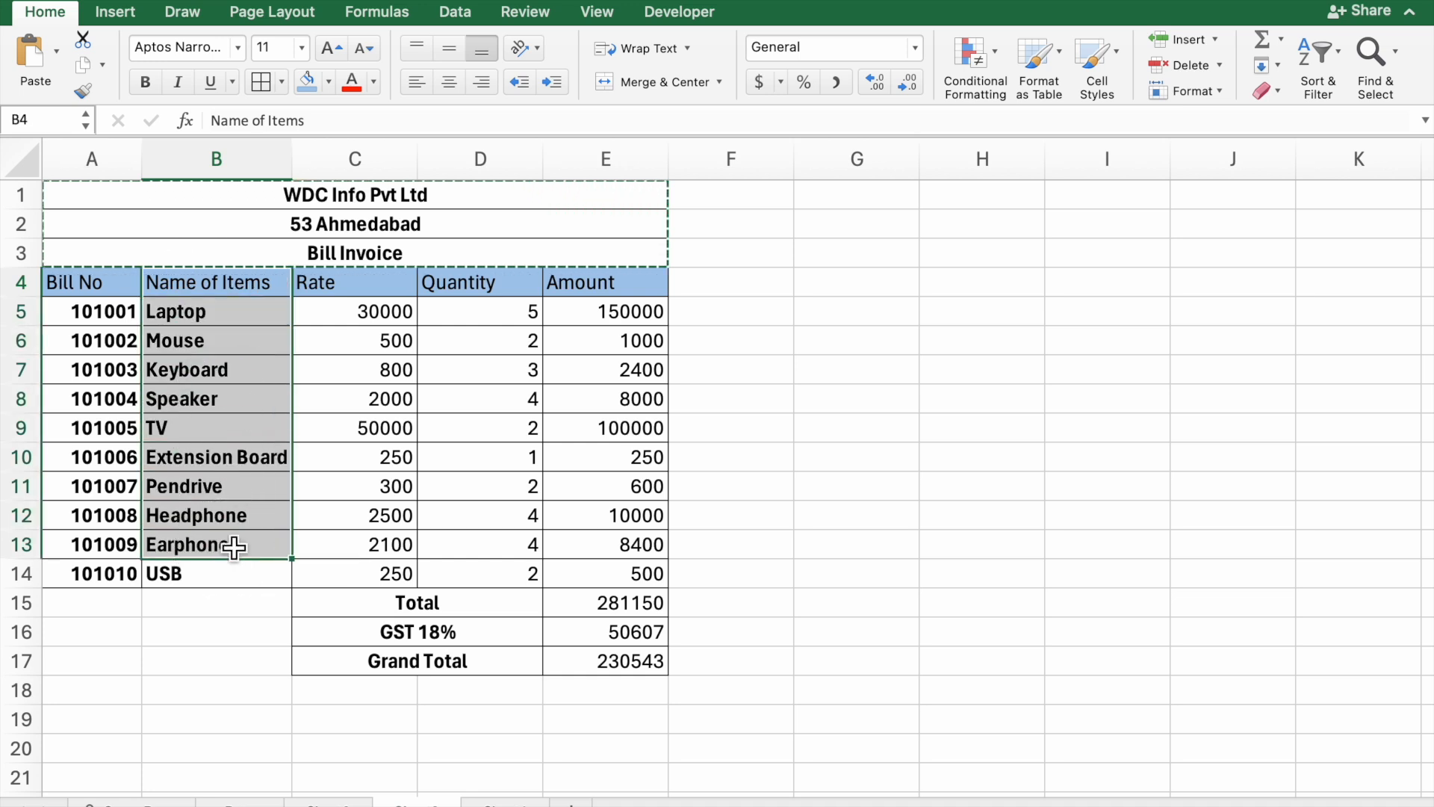
left_click_drag(128, 281, 129, 573)
left_click_drag(313, 282, 396, 635)
left_click(538, 288)
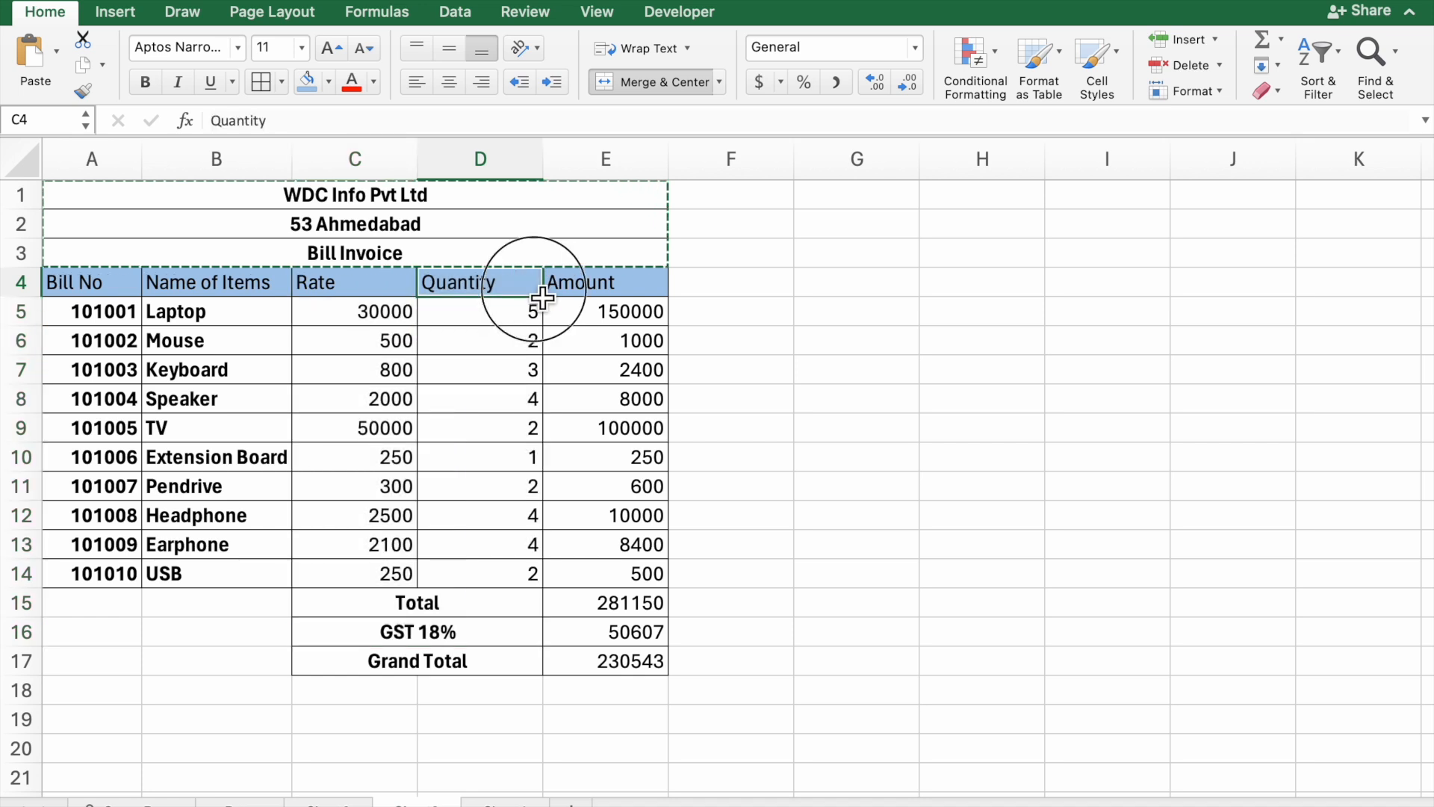
left_click_drag(591, 291, 580, 561)
left_click(535, 613)
left_click(477, 635)
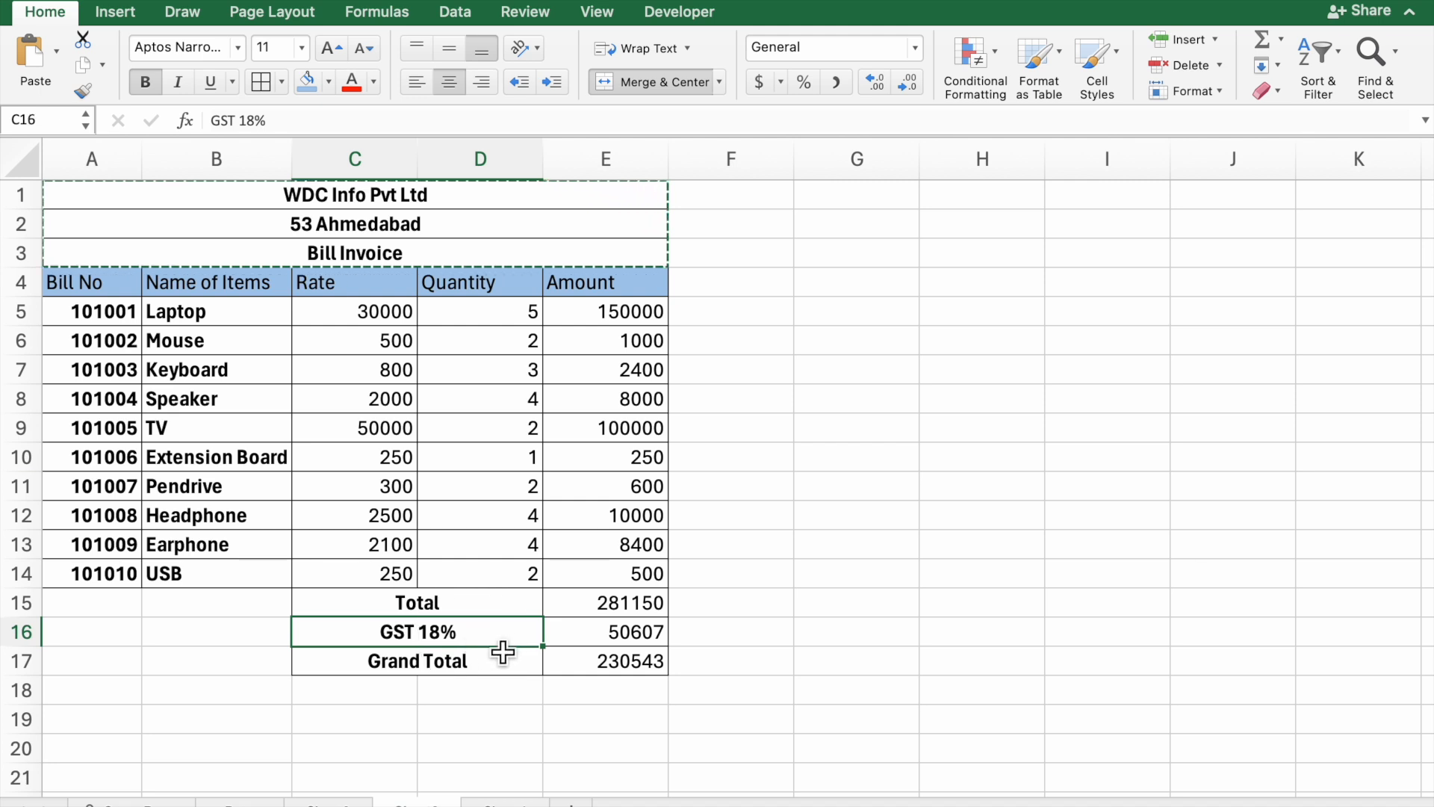
left_click(488, 672)
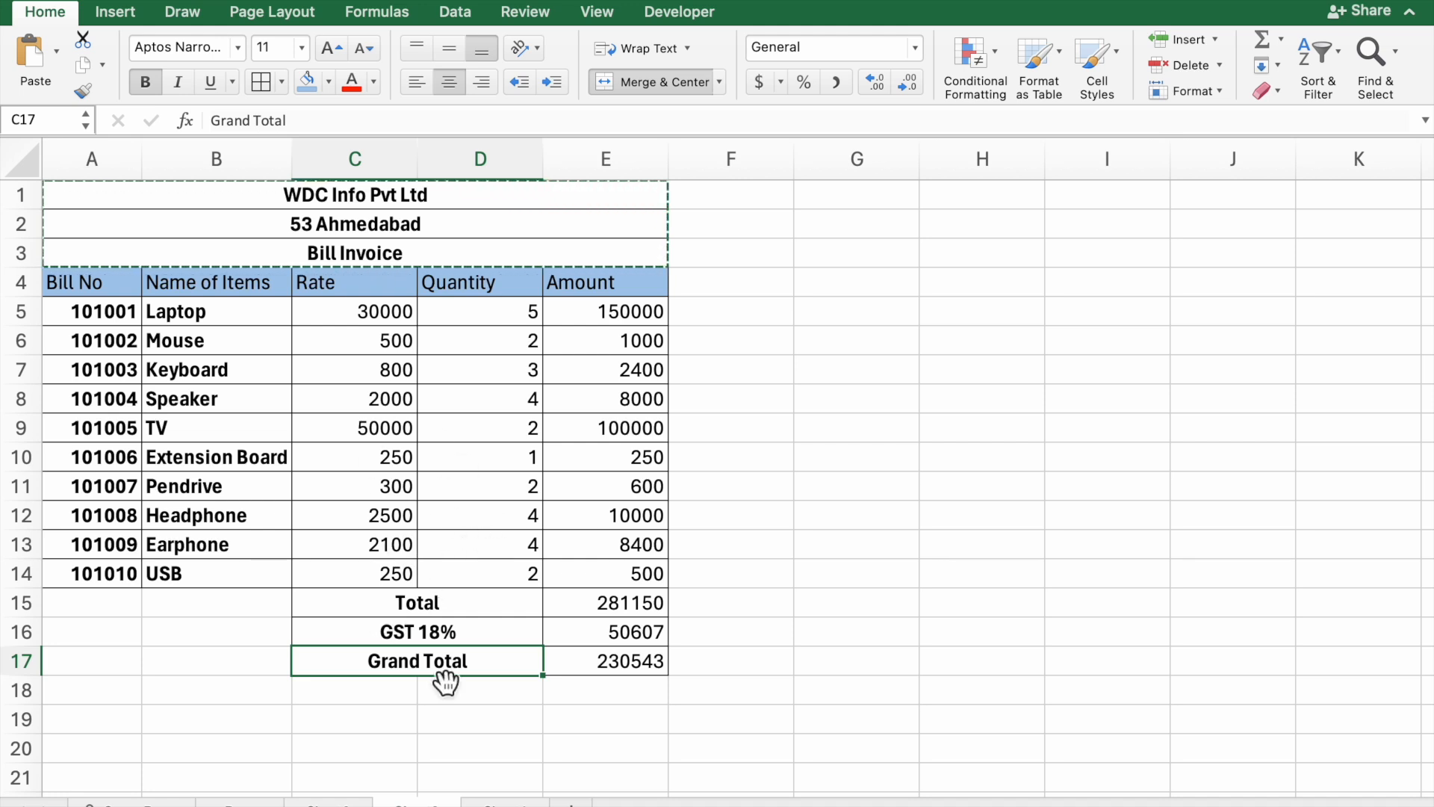
- Switch to the blank worksheet following the sample invoice sheet
left_click(504, 803)
left_click(351, 409)
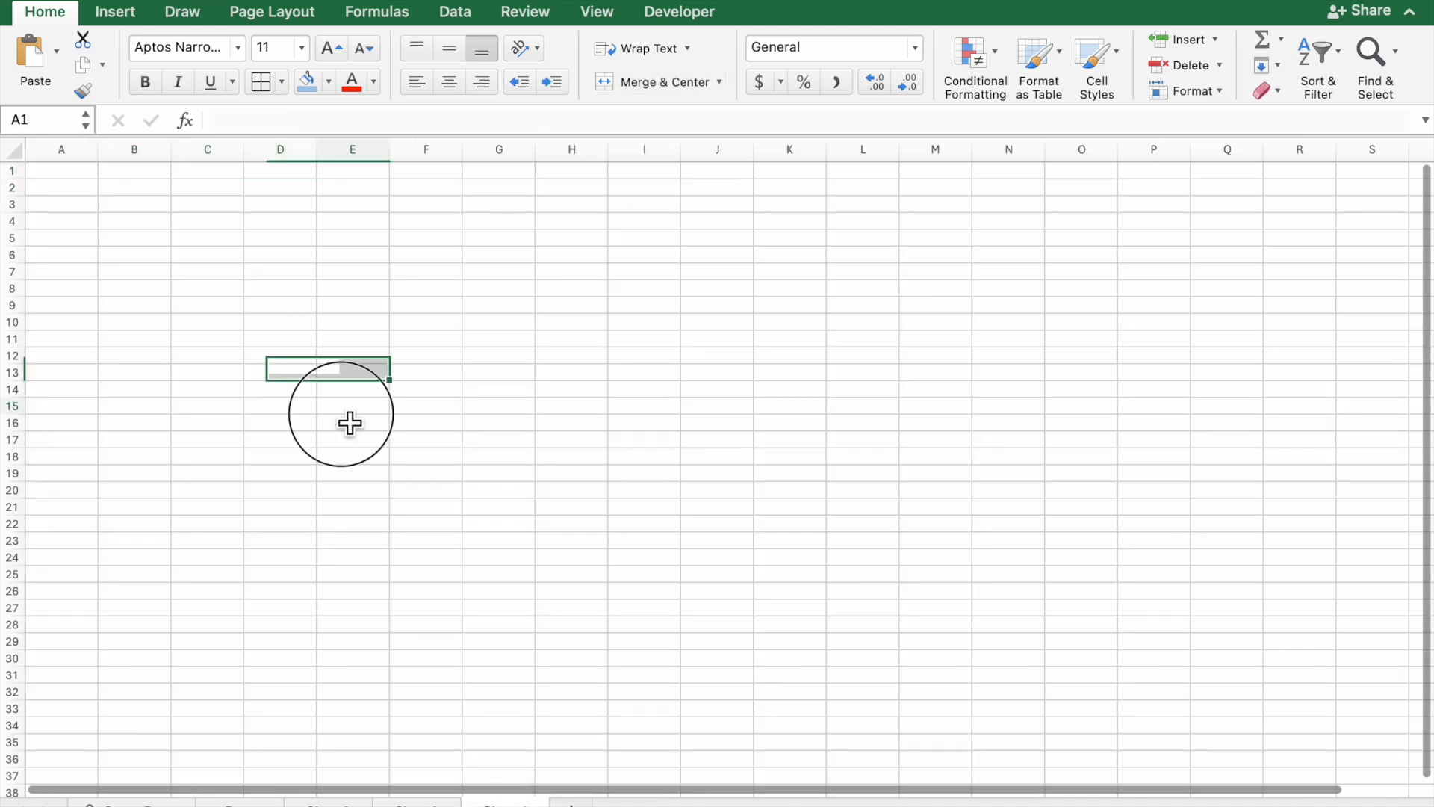
left_click(72, 178)
left_click_drag(72, 177, 1242, 704)
left_click(1150, 760)
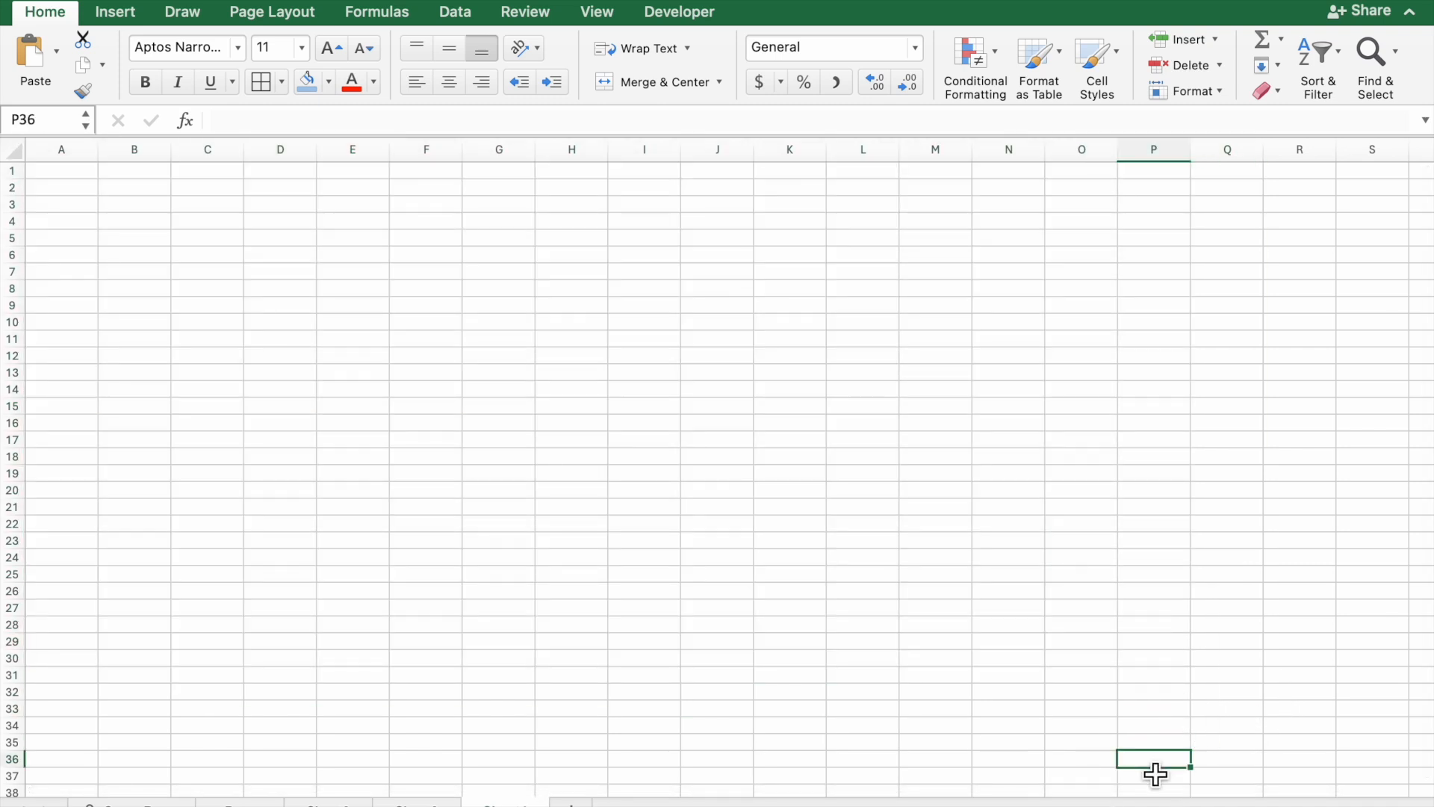
left_click_drag(1274, 806, 1294, 806)
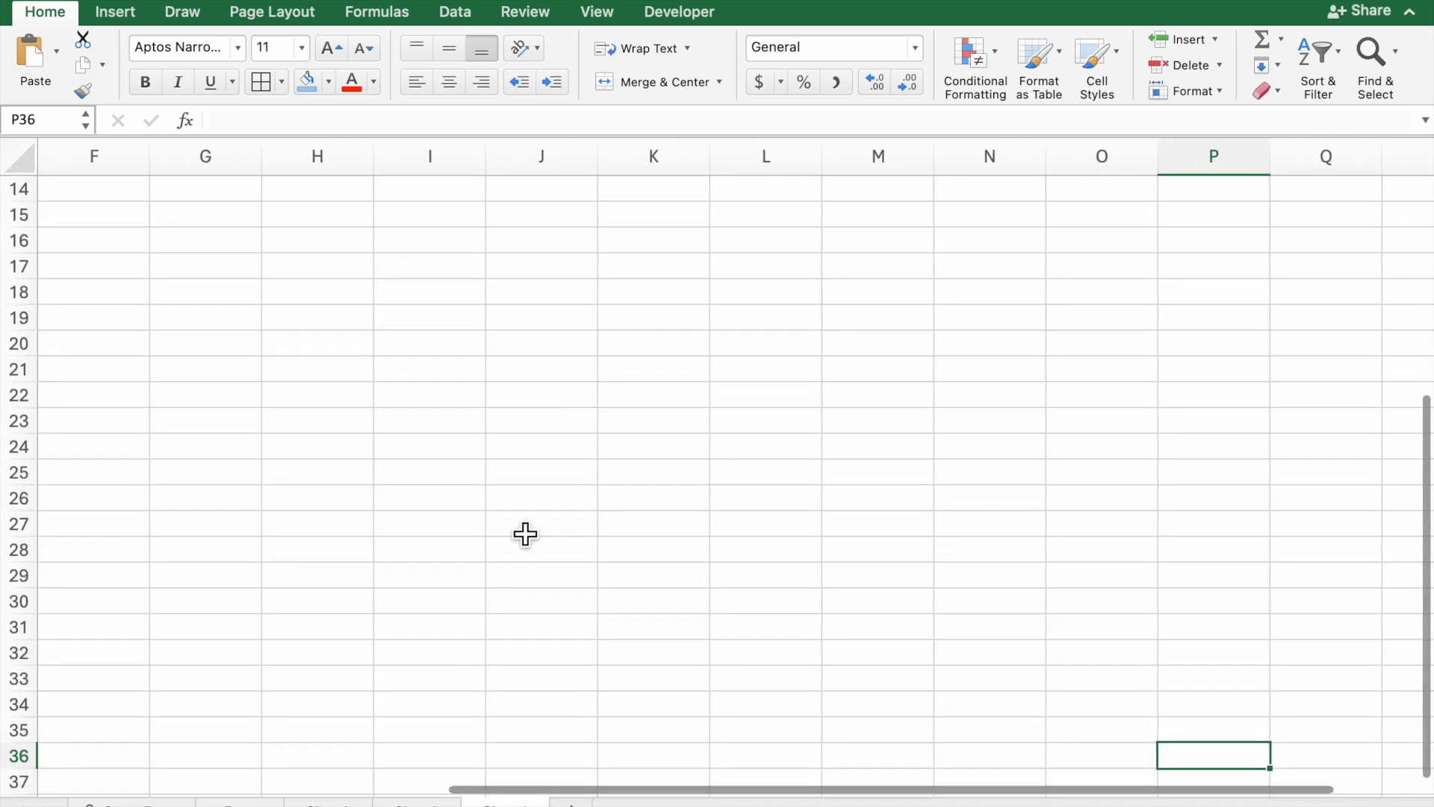
scroll(525, 534, "up", 5)
scroll(525, 493, "left", 5)
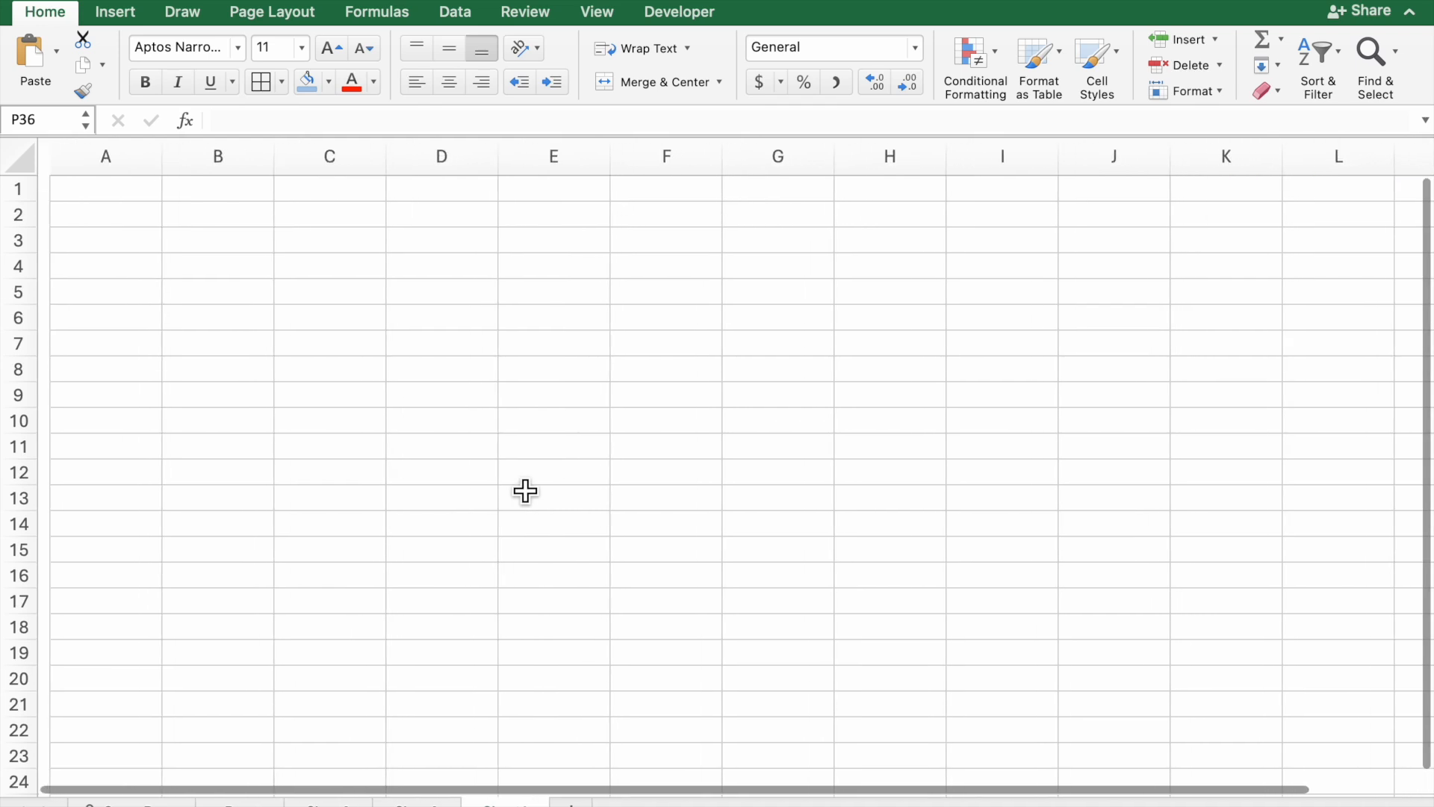
scroll(299, 336, "right", 1)
scroll(127, 213, "left", 1)
scroll(127, 213, "down", 1)
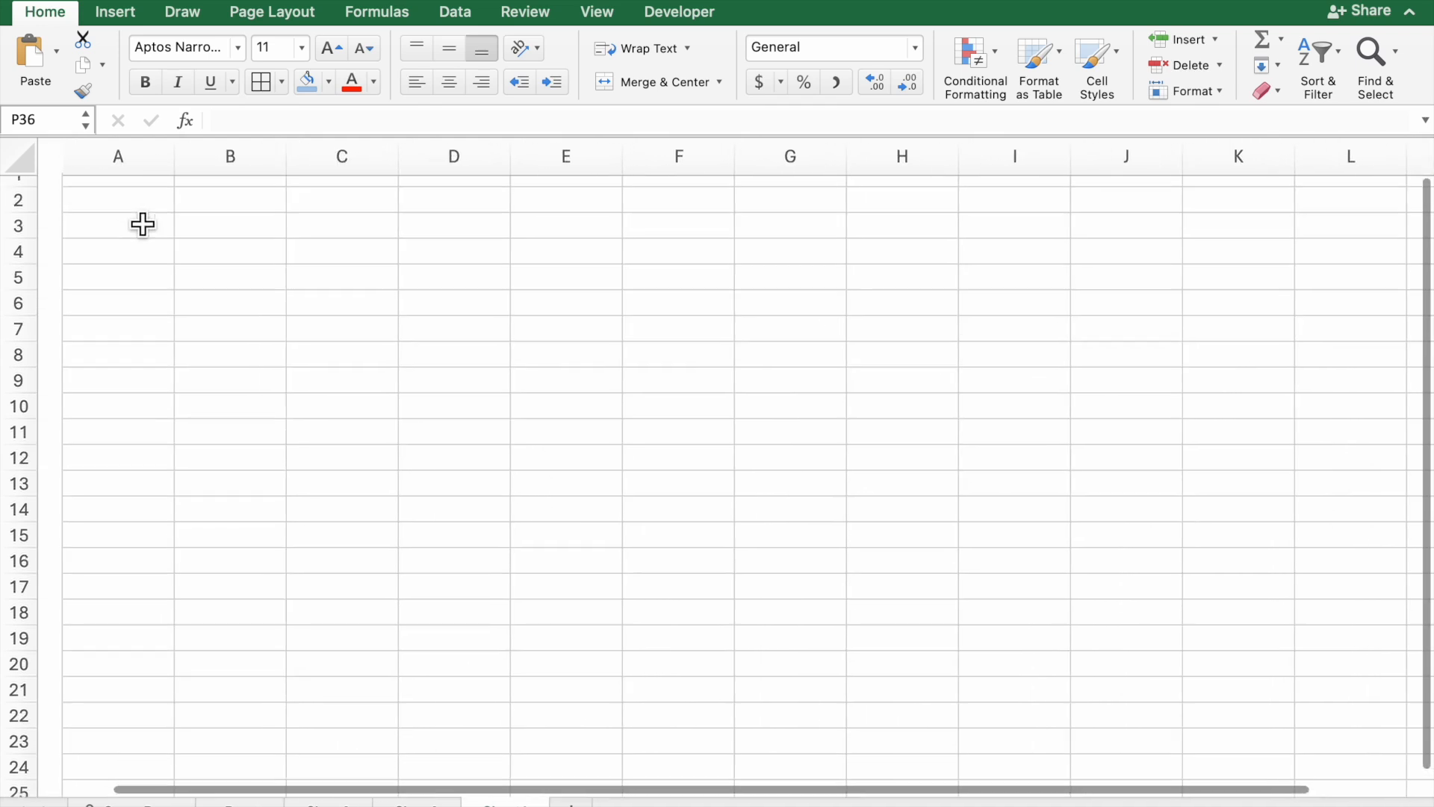
scroll(142, 224, "up", 1)
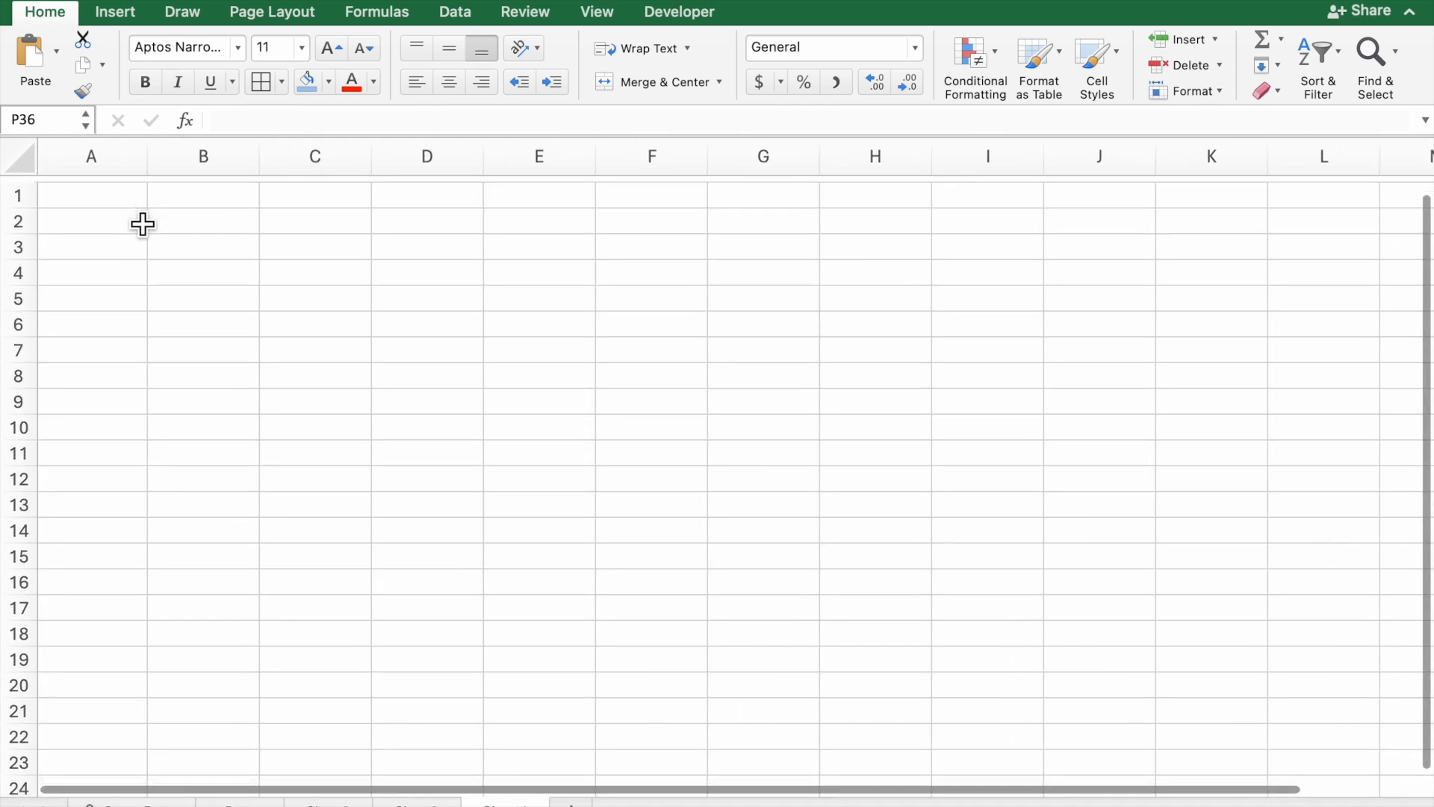
- Add all borders to the cells A1:D3 for the invoice heading
left_click_drag(93, 197, 411, 252)
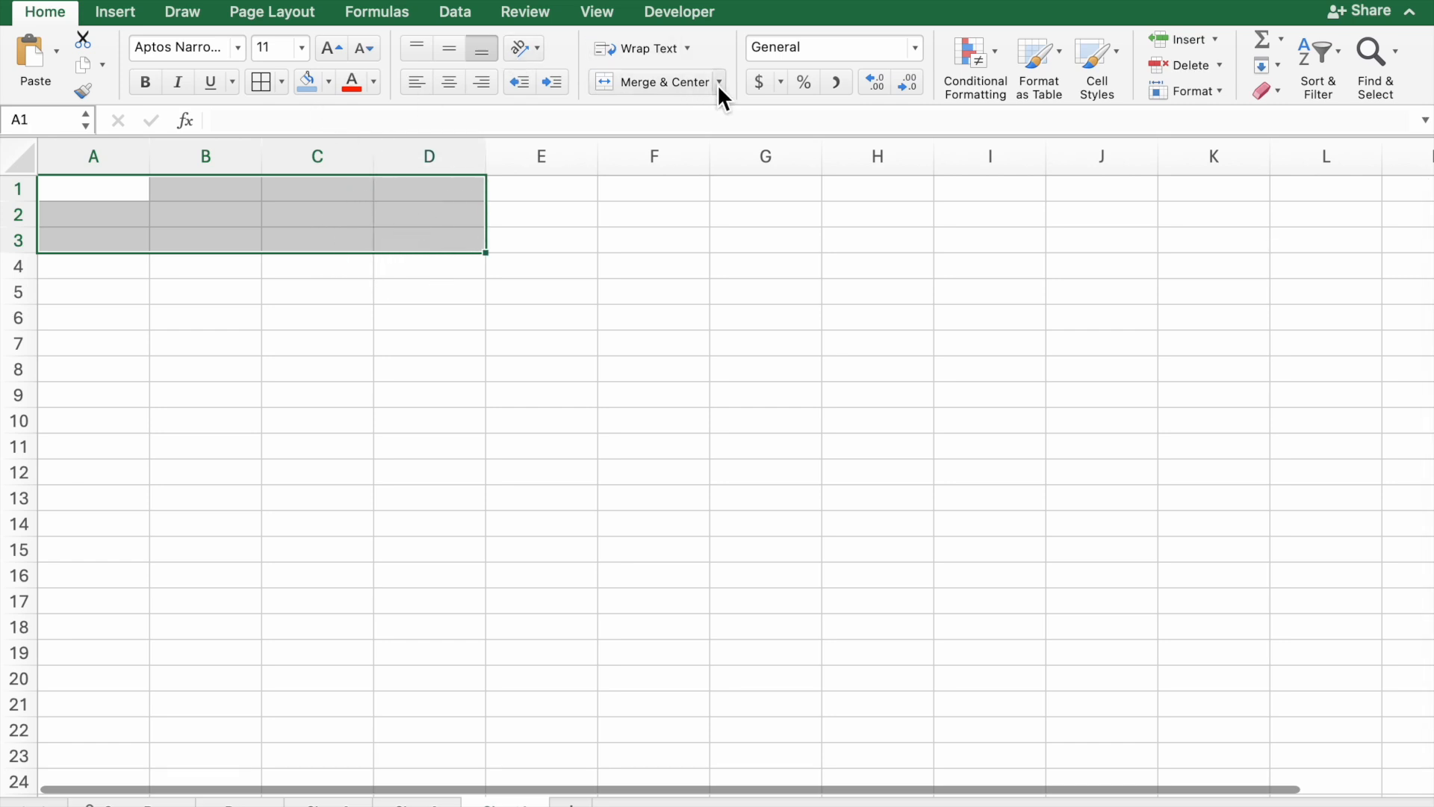
left_click(679, 82)
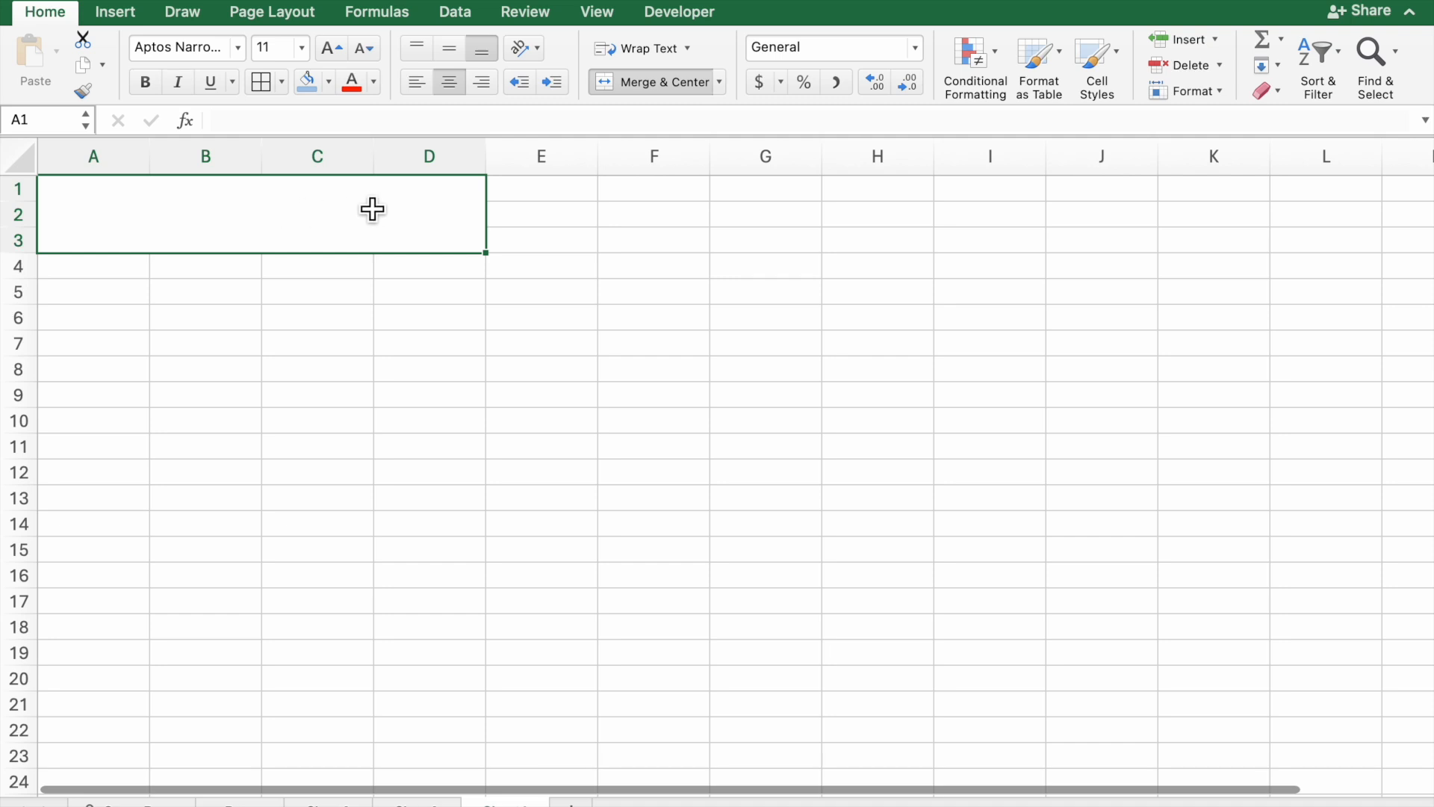
key("super+z")
left_click(266, 89)
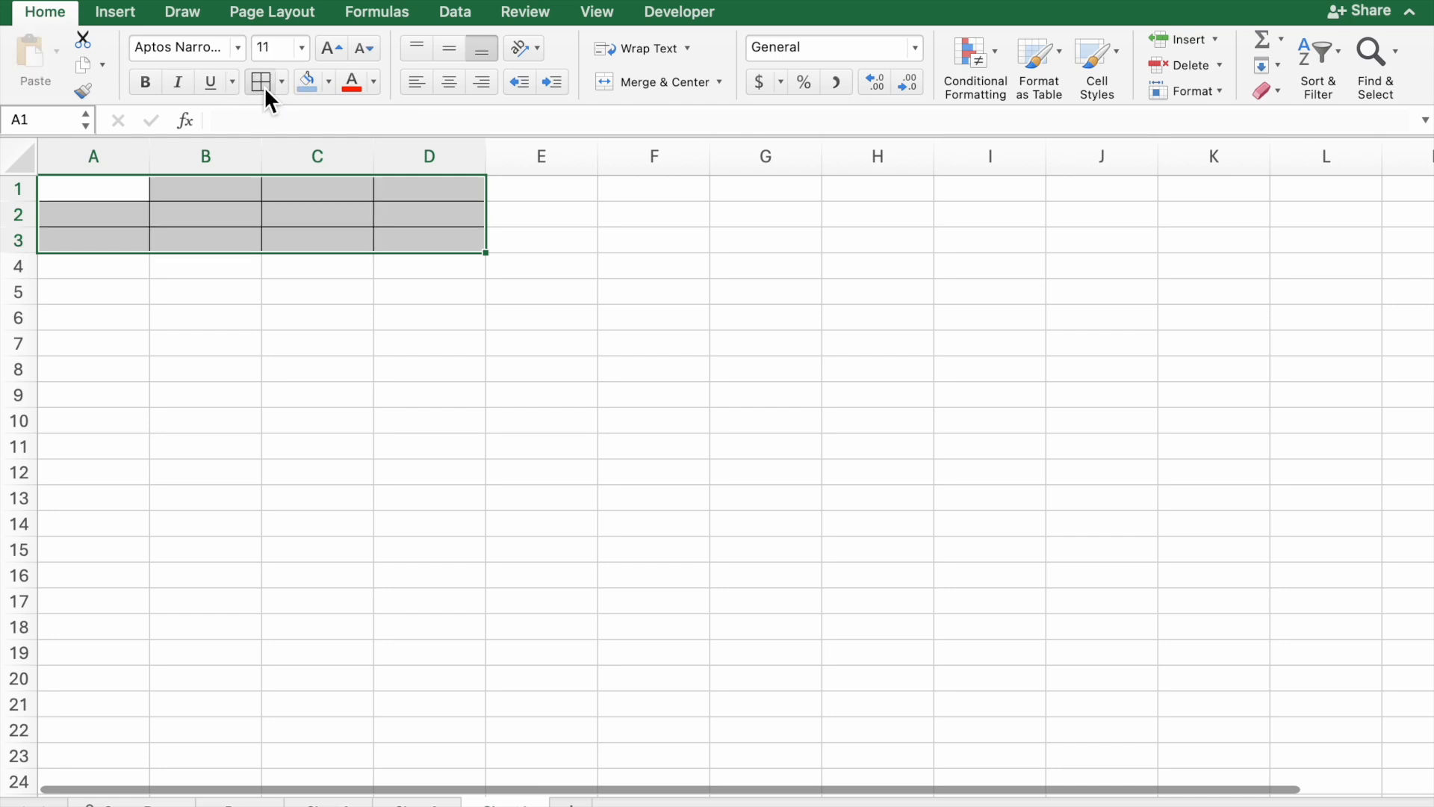
- Merge and center columns A to D separately in each of rows 1, 2 and 3
left_click(232, 189)
left_click_drag(122, 198, 414, 202)
left_click(692, 83)
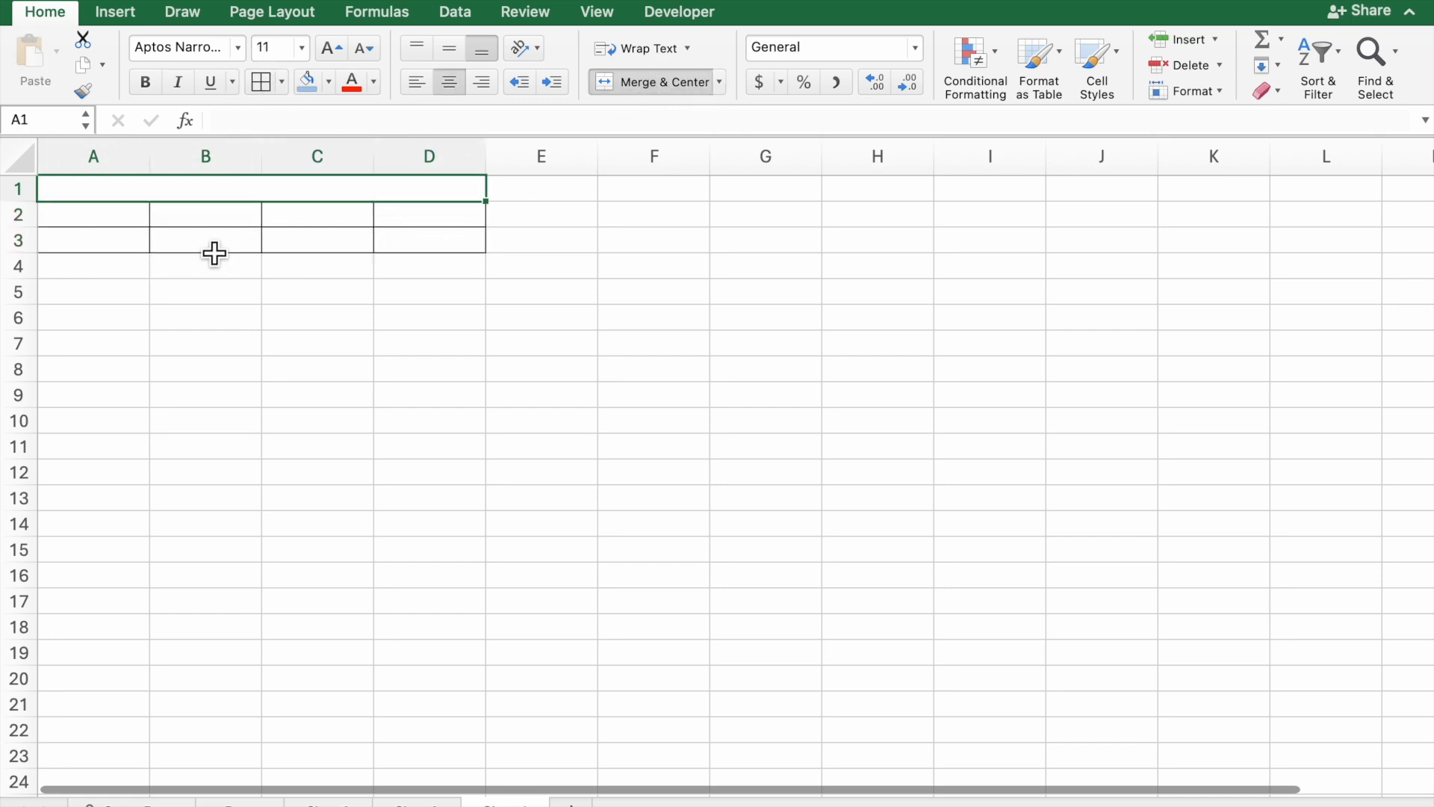
left_click_drag(127, 218, 480, 226)
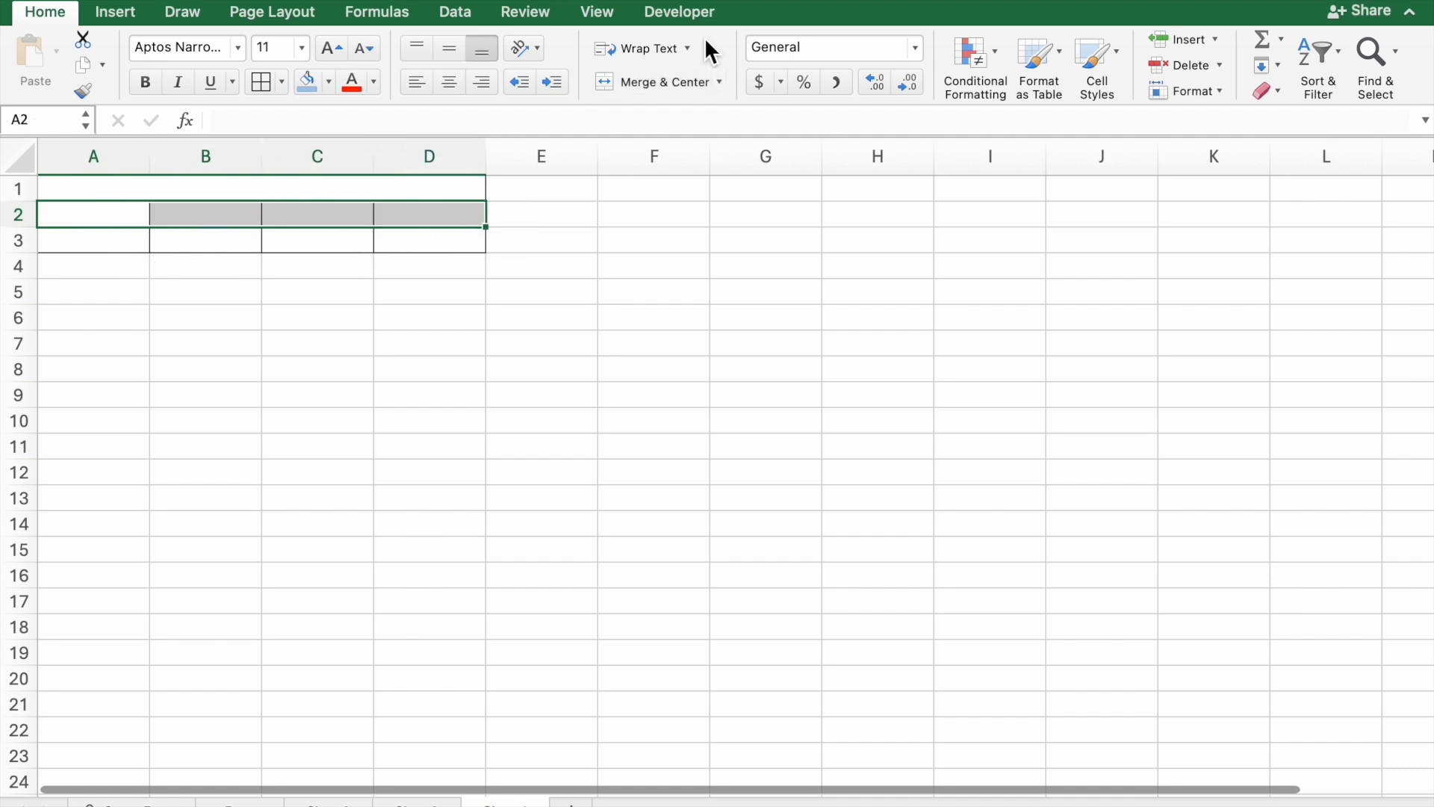
left_click(658, 88)
left_click_drag(138, 243, 440, 259)
left_click(655, 84)
- Enter "ABC Pvt Ltd", the company's address and "Bill Invoice" in the merged heading rows 1 to 3
left_click(271, 200)
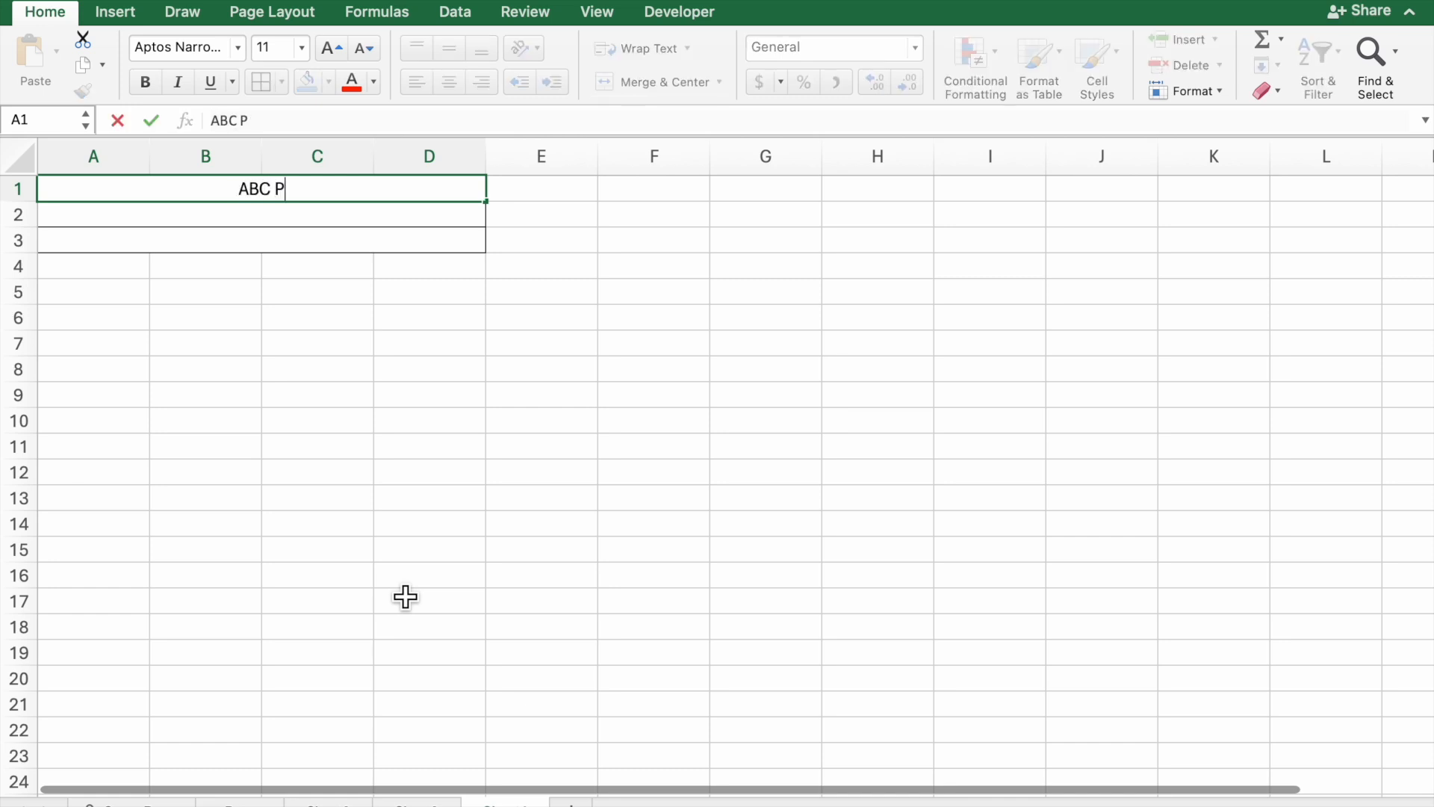
type("d")
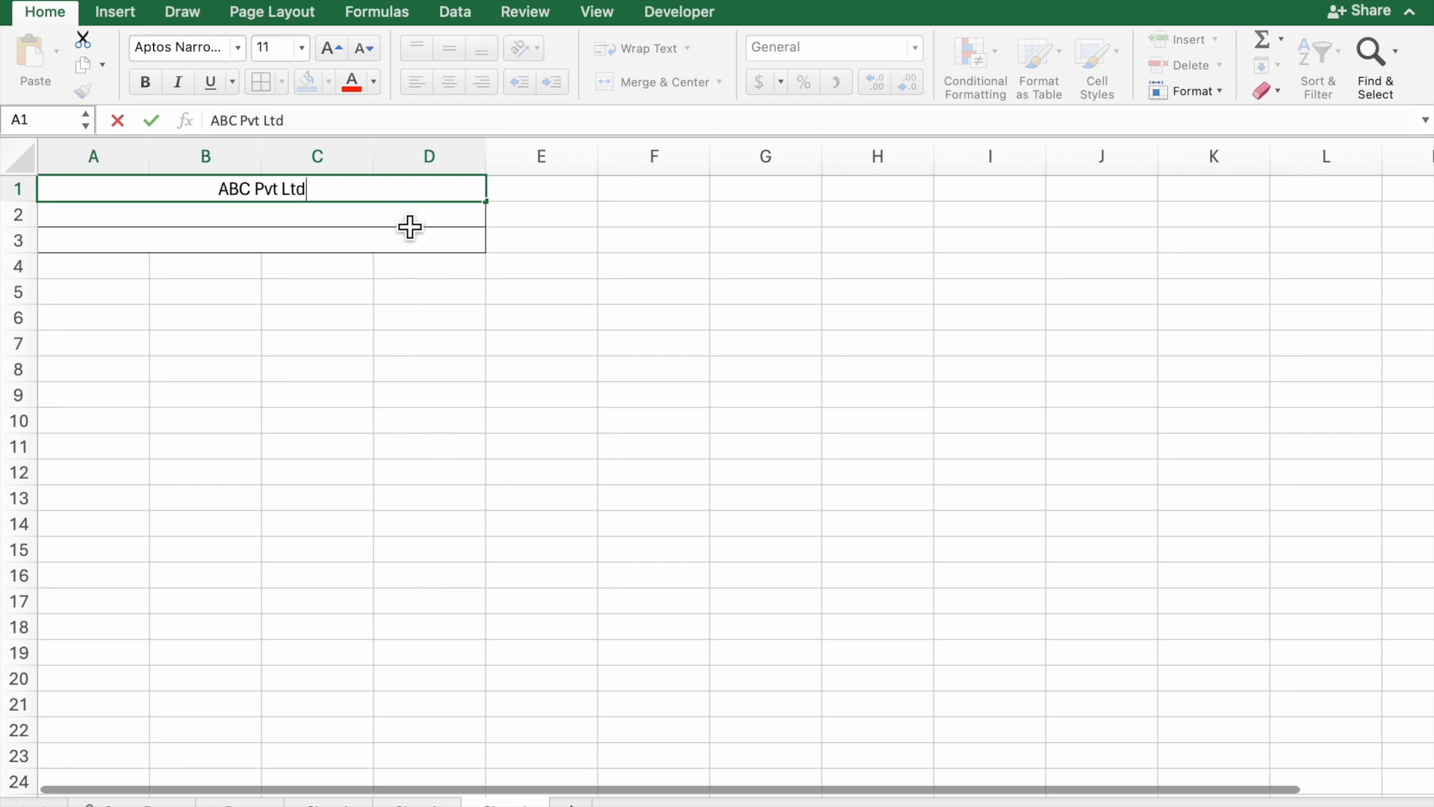
key("Return")
type("43,")
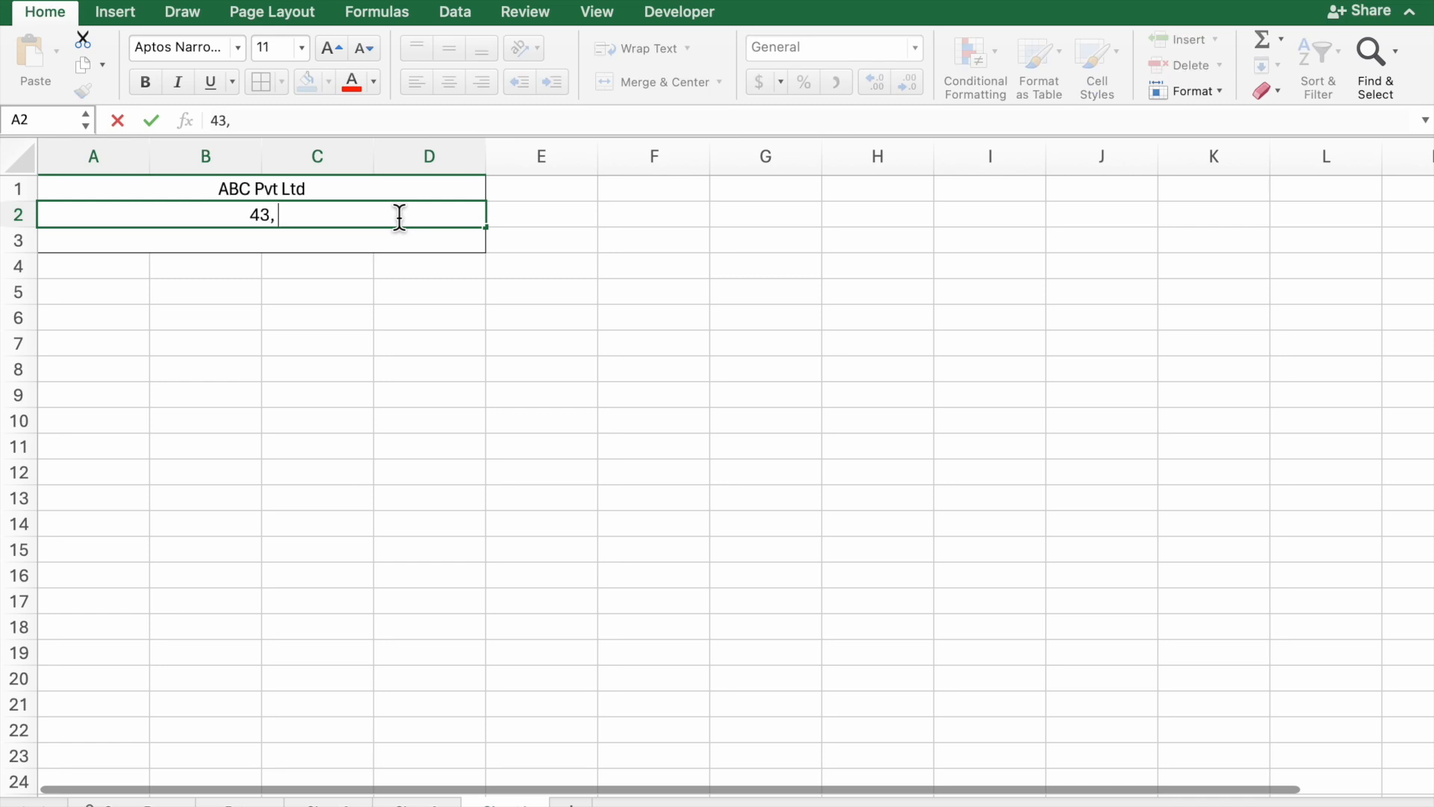
type(" Ahmedabad")
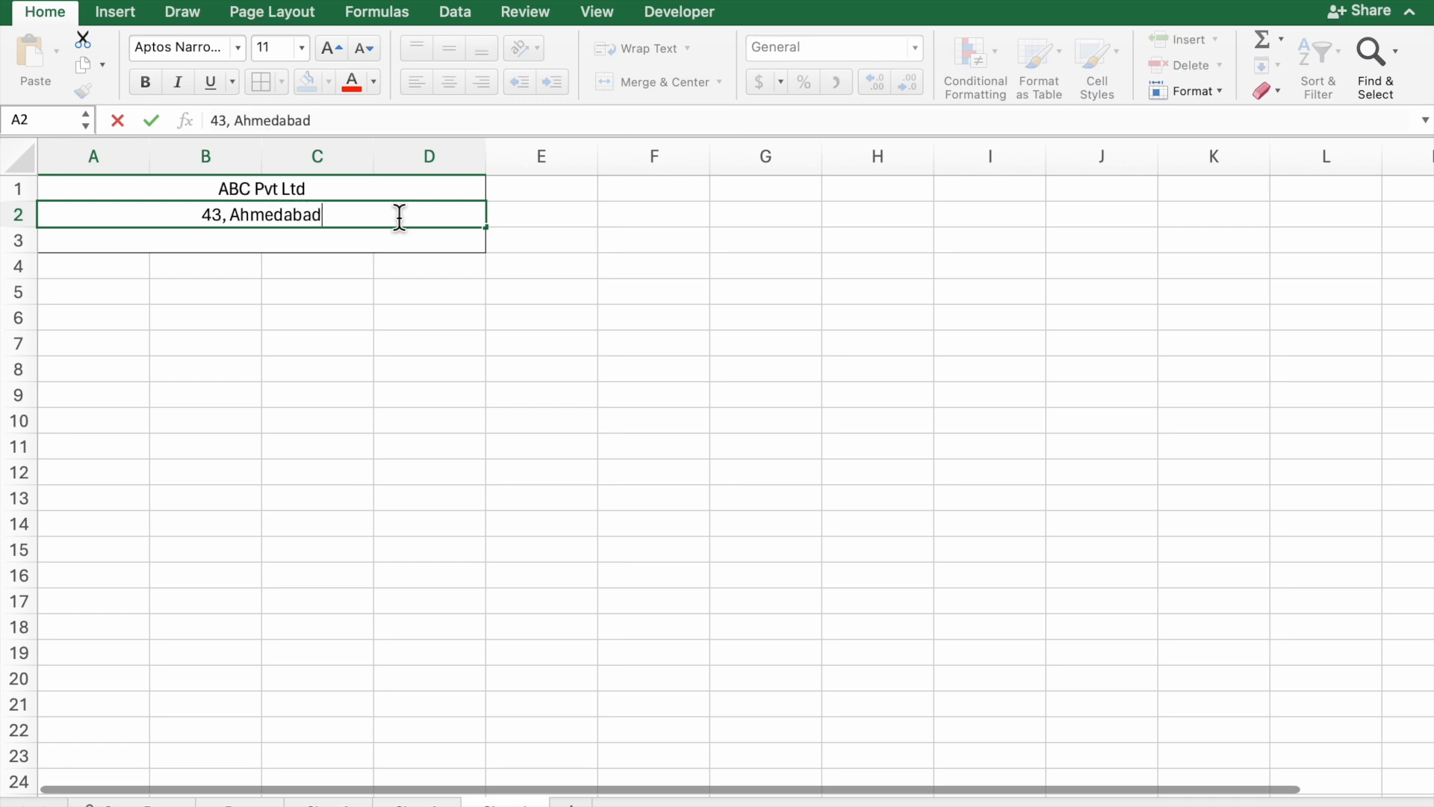
left_click(356, 249)
type("Bill Invoice")
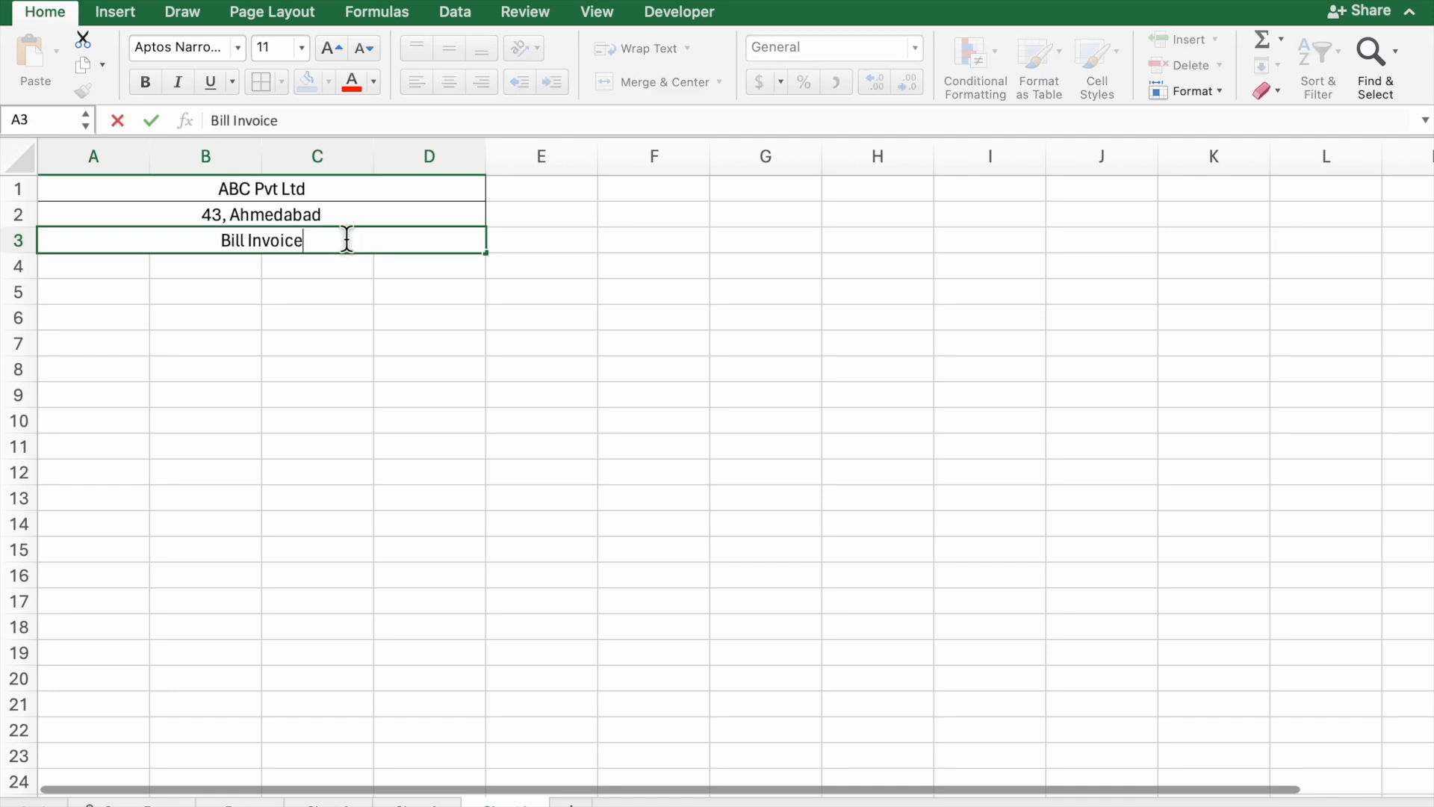
- Add all borders to the cells A4:E15 for the invoice's item table
left_click(282, 276)
left_click_drag(96, 275, 580, 551)
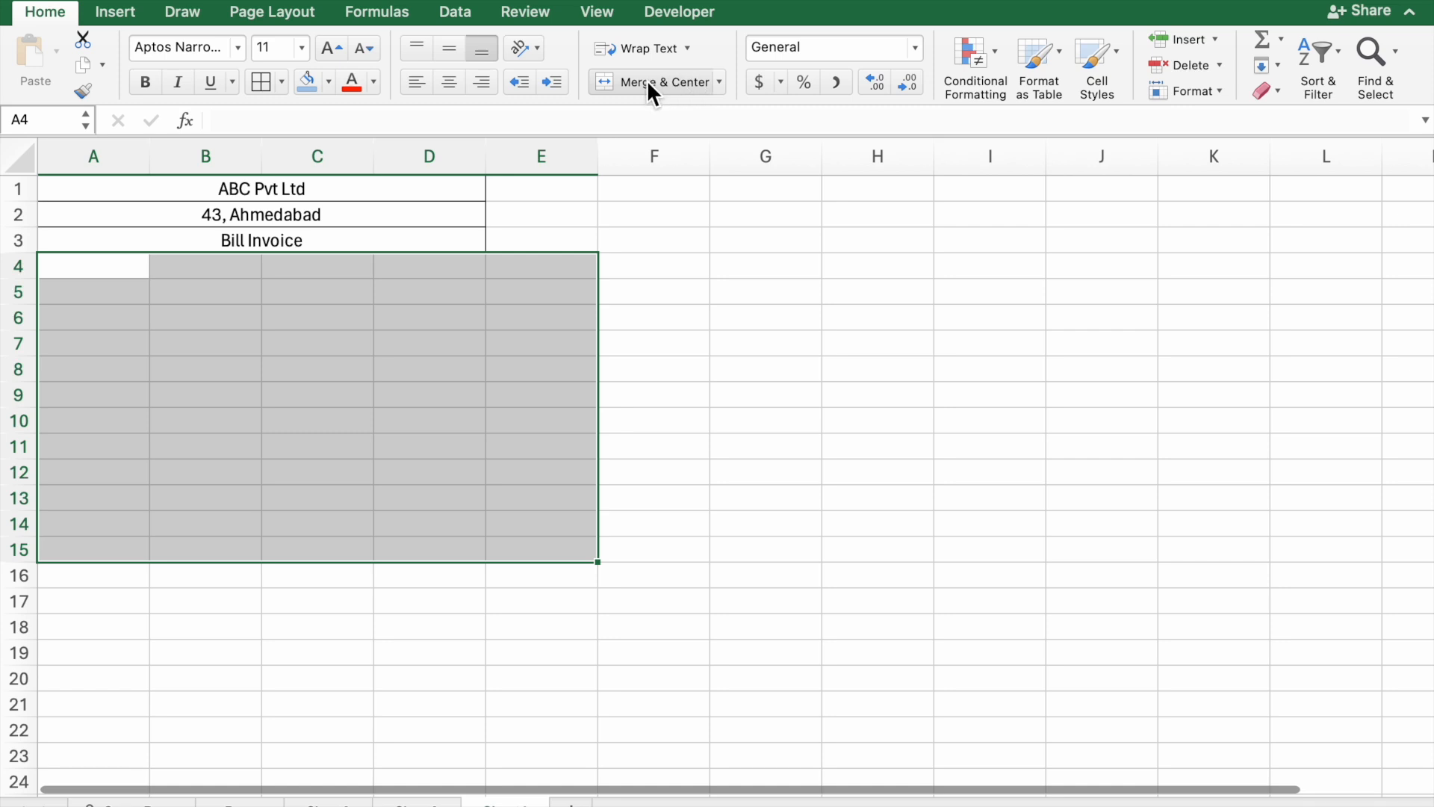
left_click(266, 84)
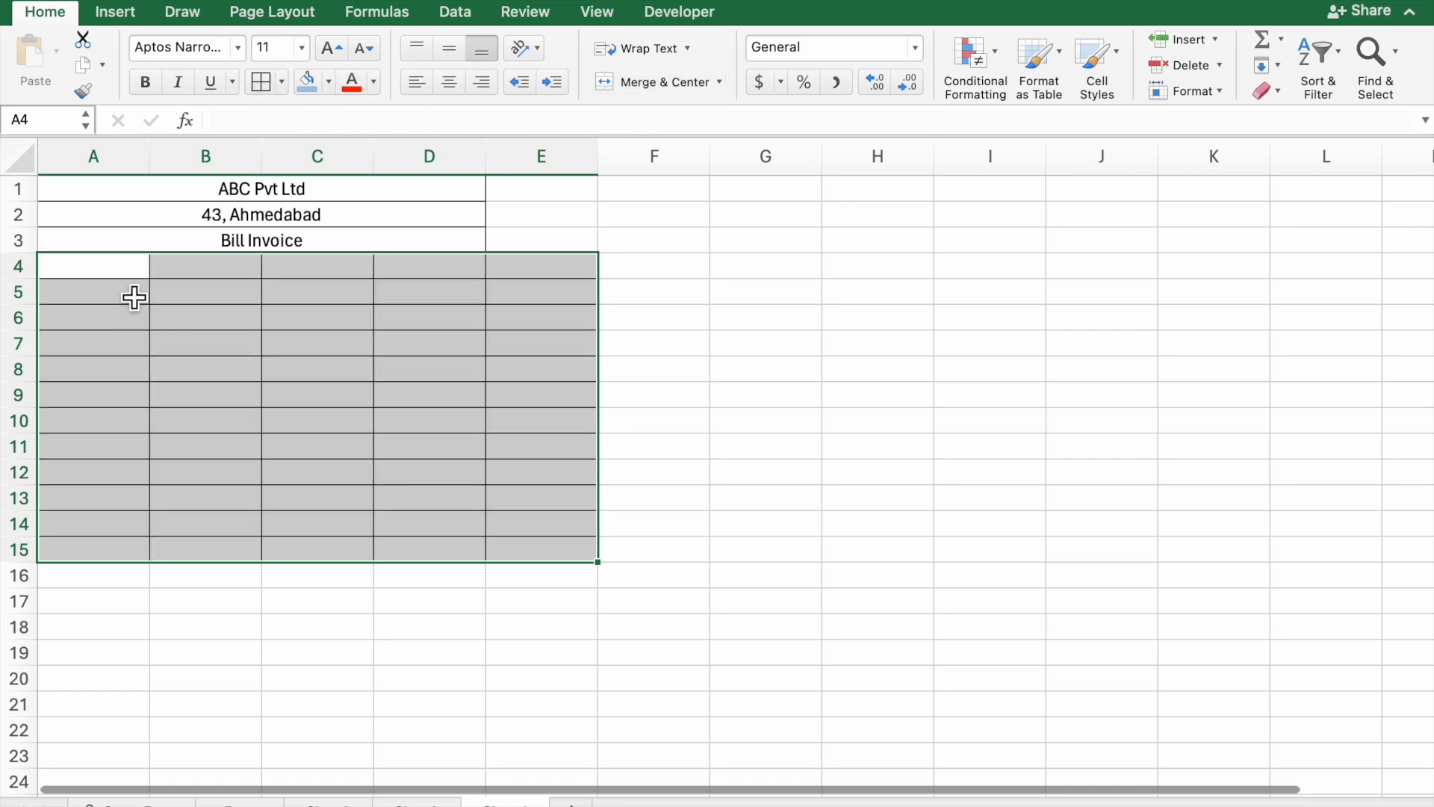
- Enter the column headers Bill No, Name Of Item, Rate, Quantity and Amount in cells A4 to E4
left_click(133, 274)
type("Bill ")
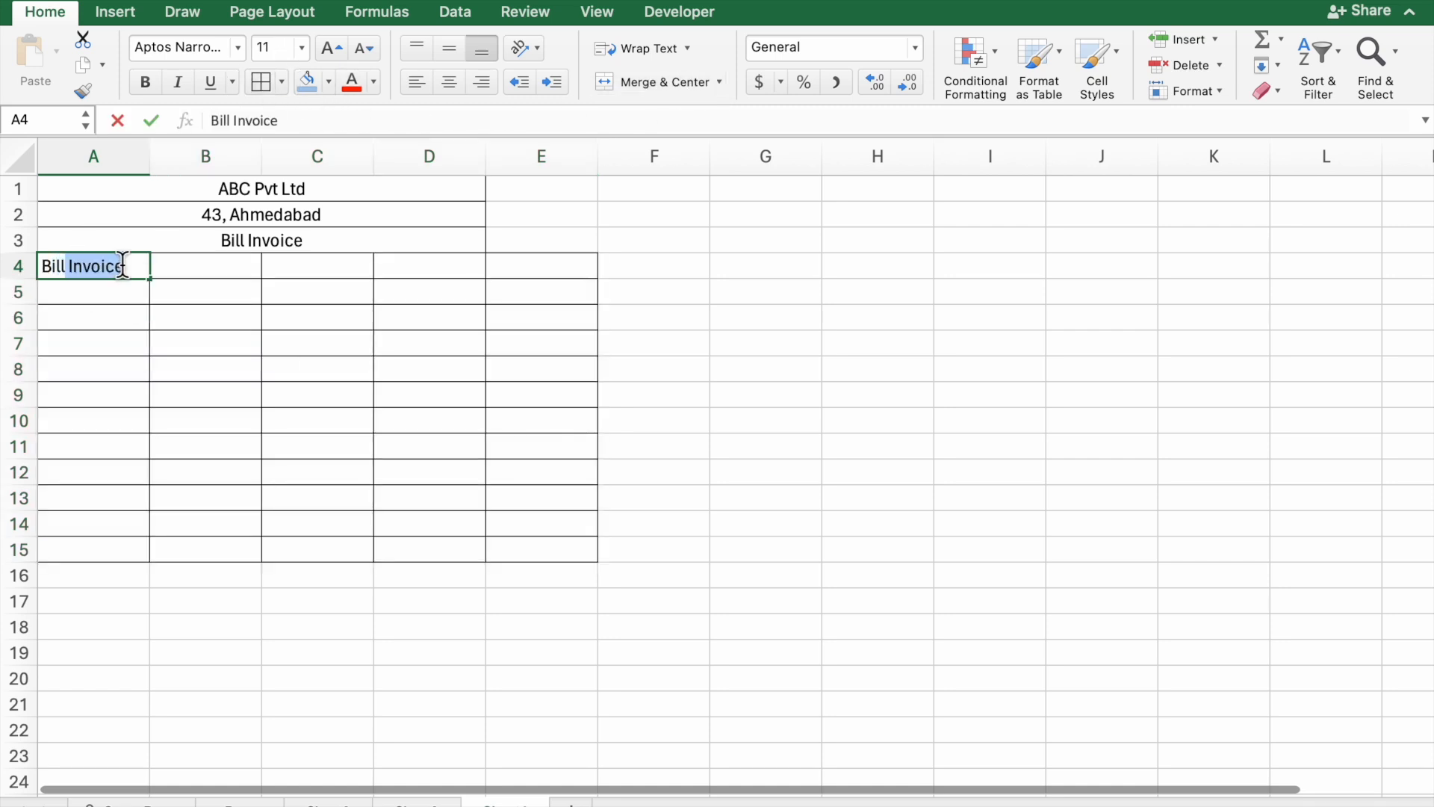
type("No")
left_click(208, 272)
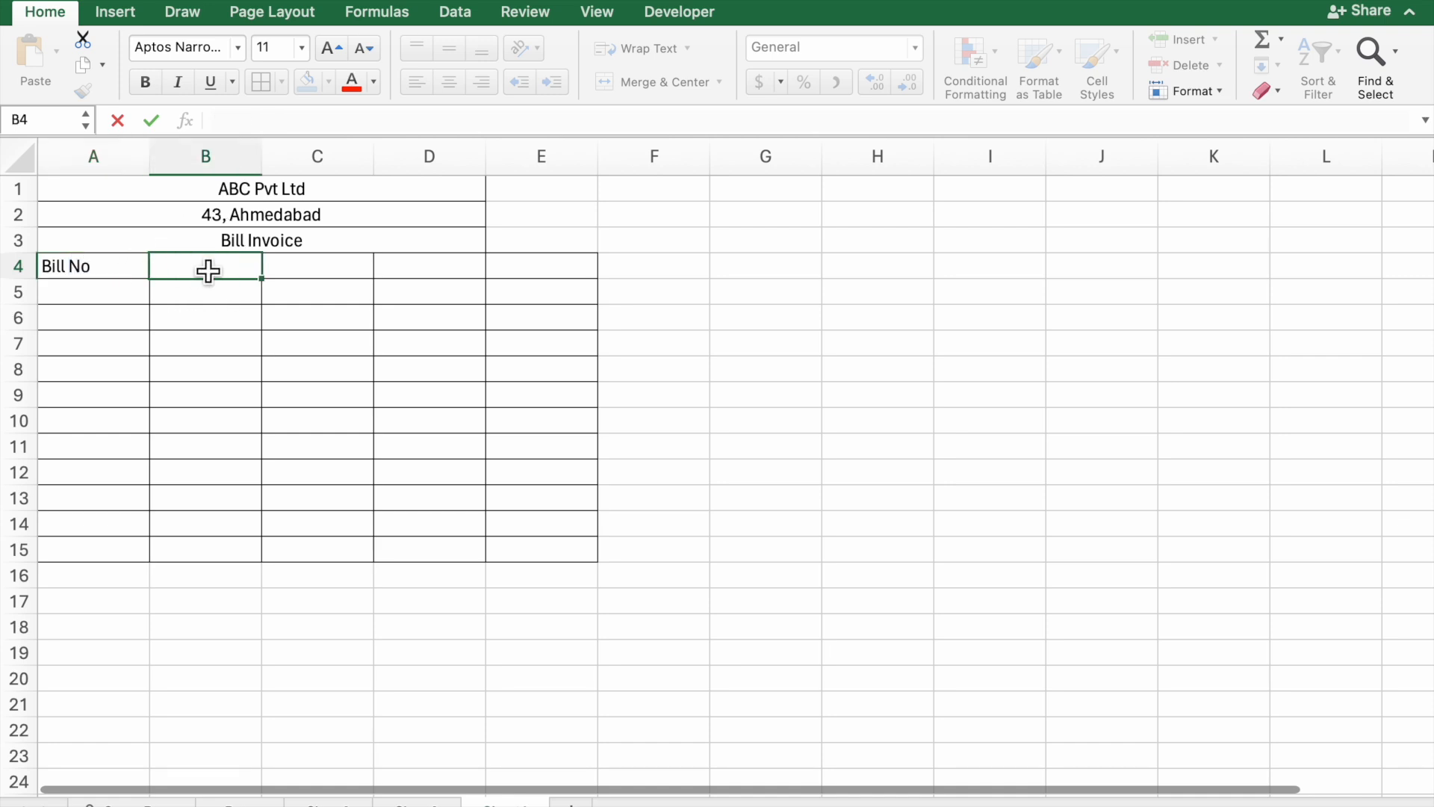
type("Item")
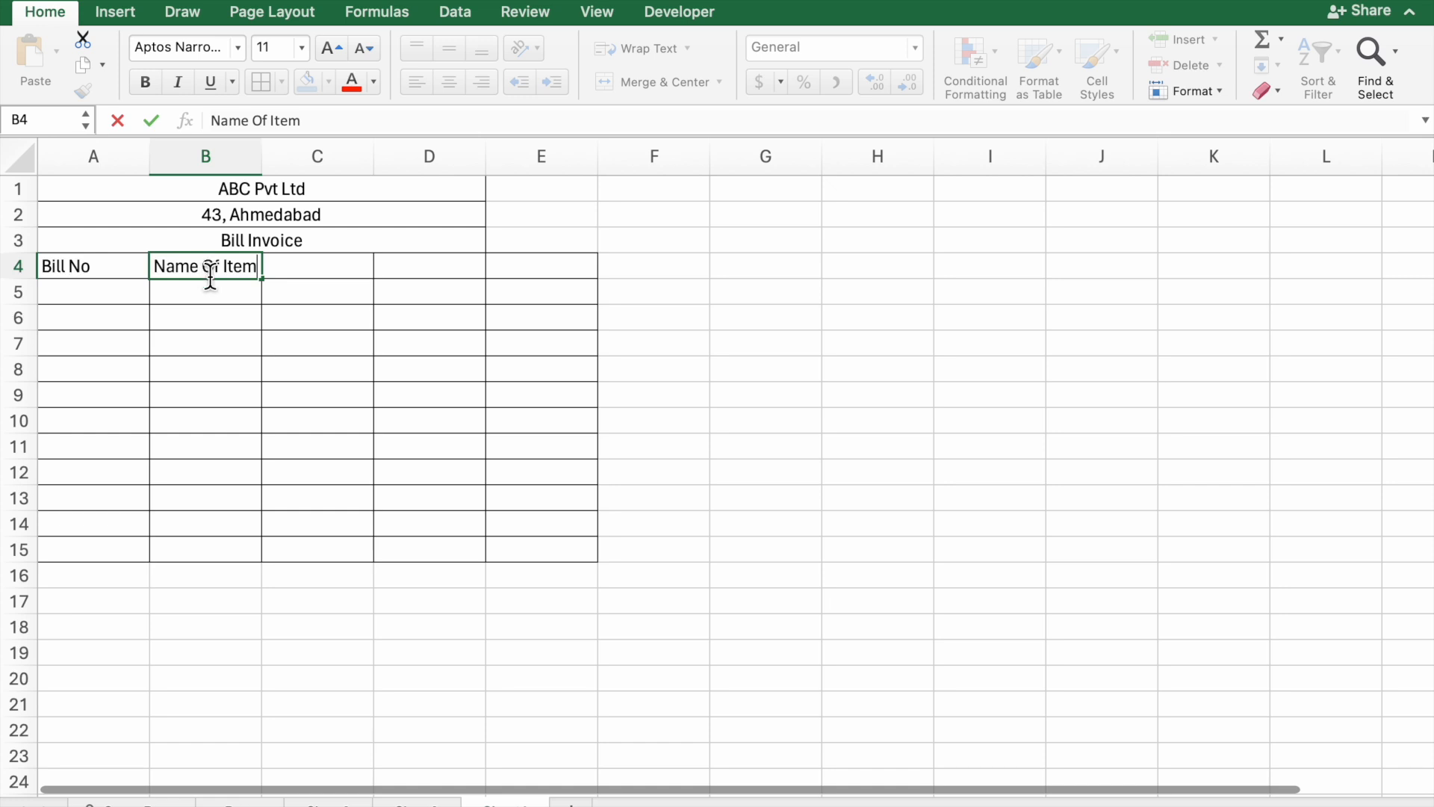
left_click(323, 274)
type("Rate")
left_click(433, 277)
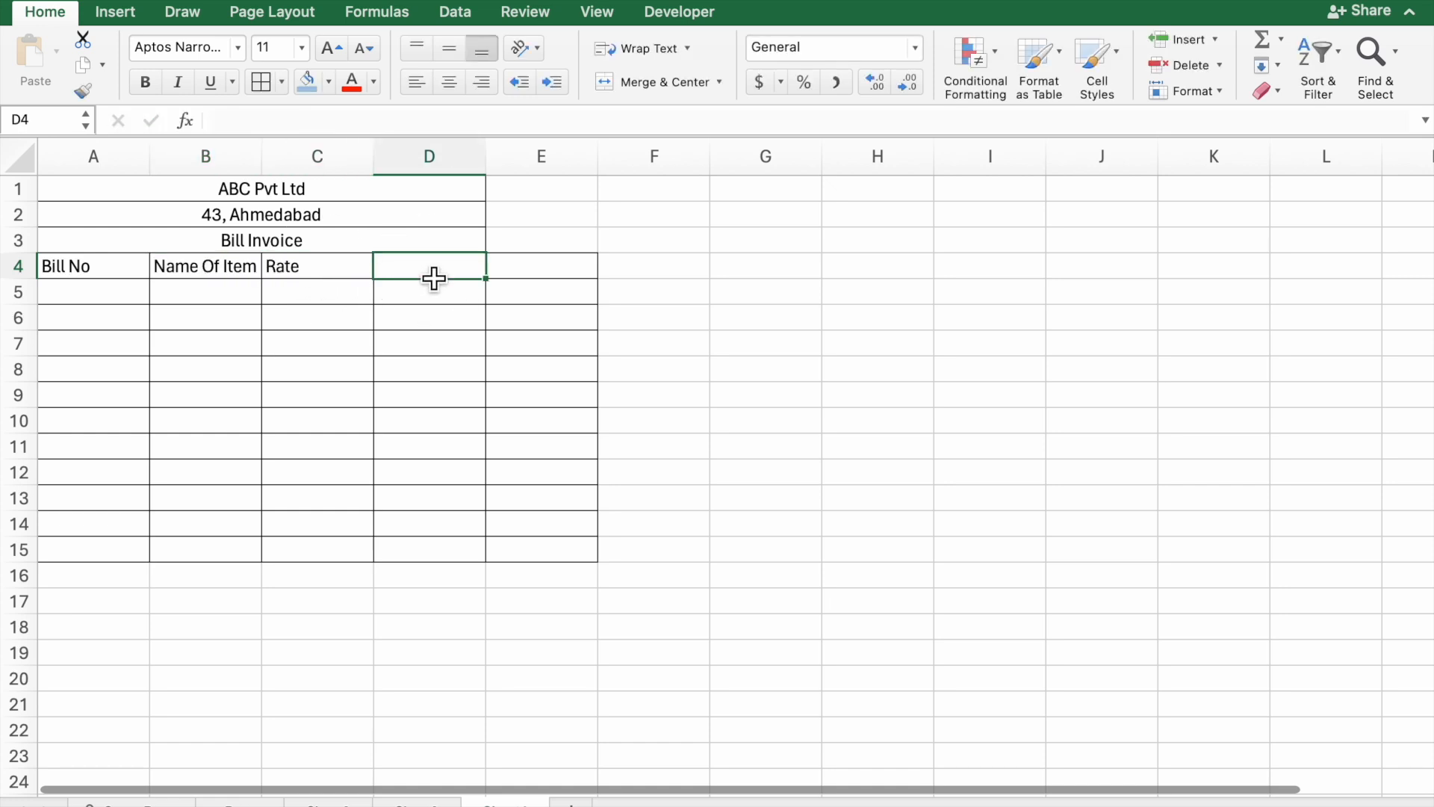
type("Quantity")
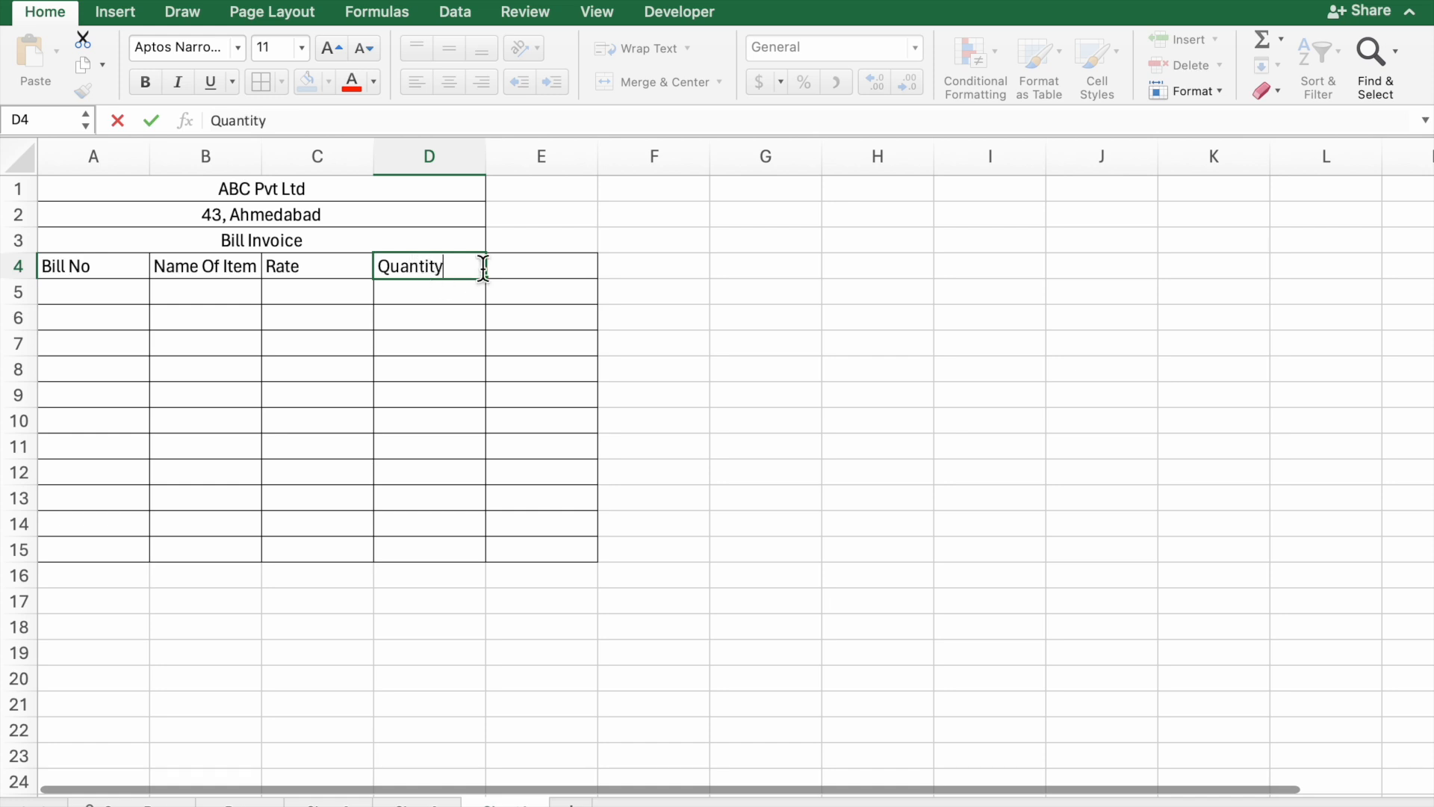
left_click(510, 266)
type("Amount")
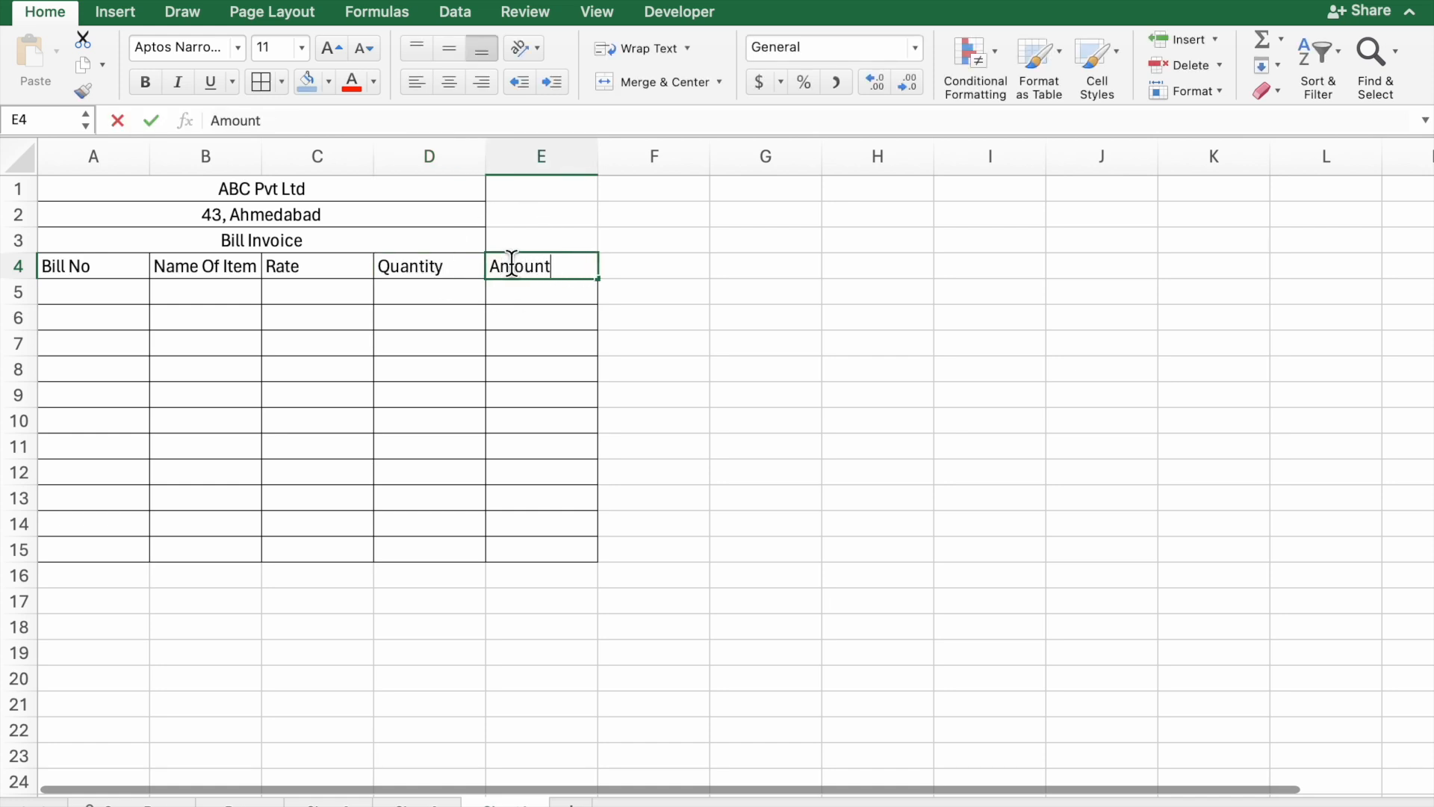
left_click(481, 345)
- Format the header row A4:E4 with a light blue fill and bold text
left_click_drag(93, 270, 543, 278)
left_click(309, 79)
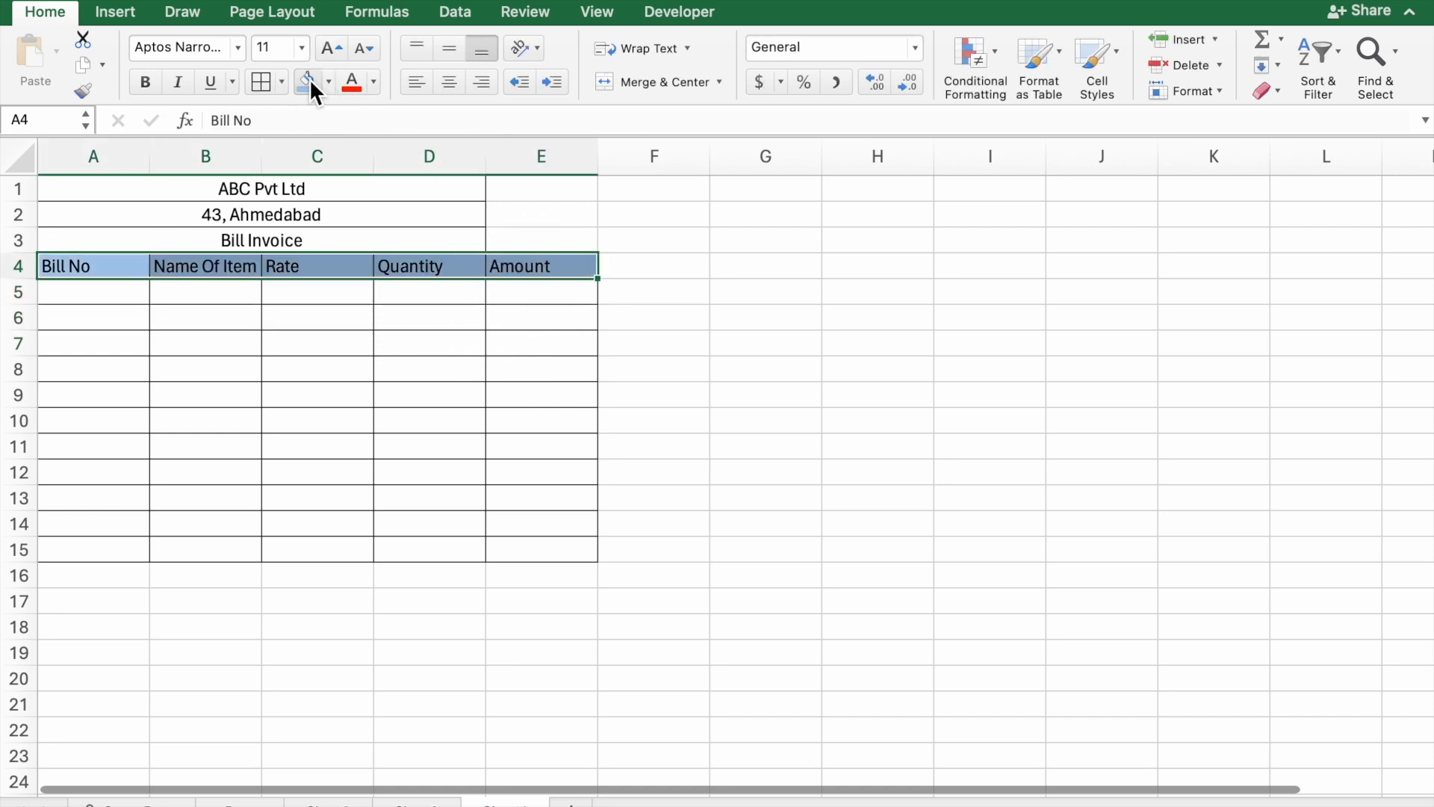
left_click(144, 83)
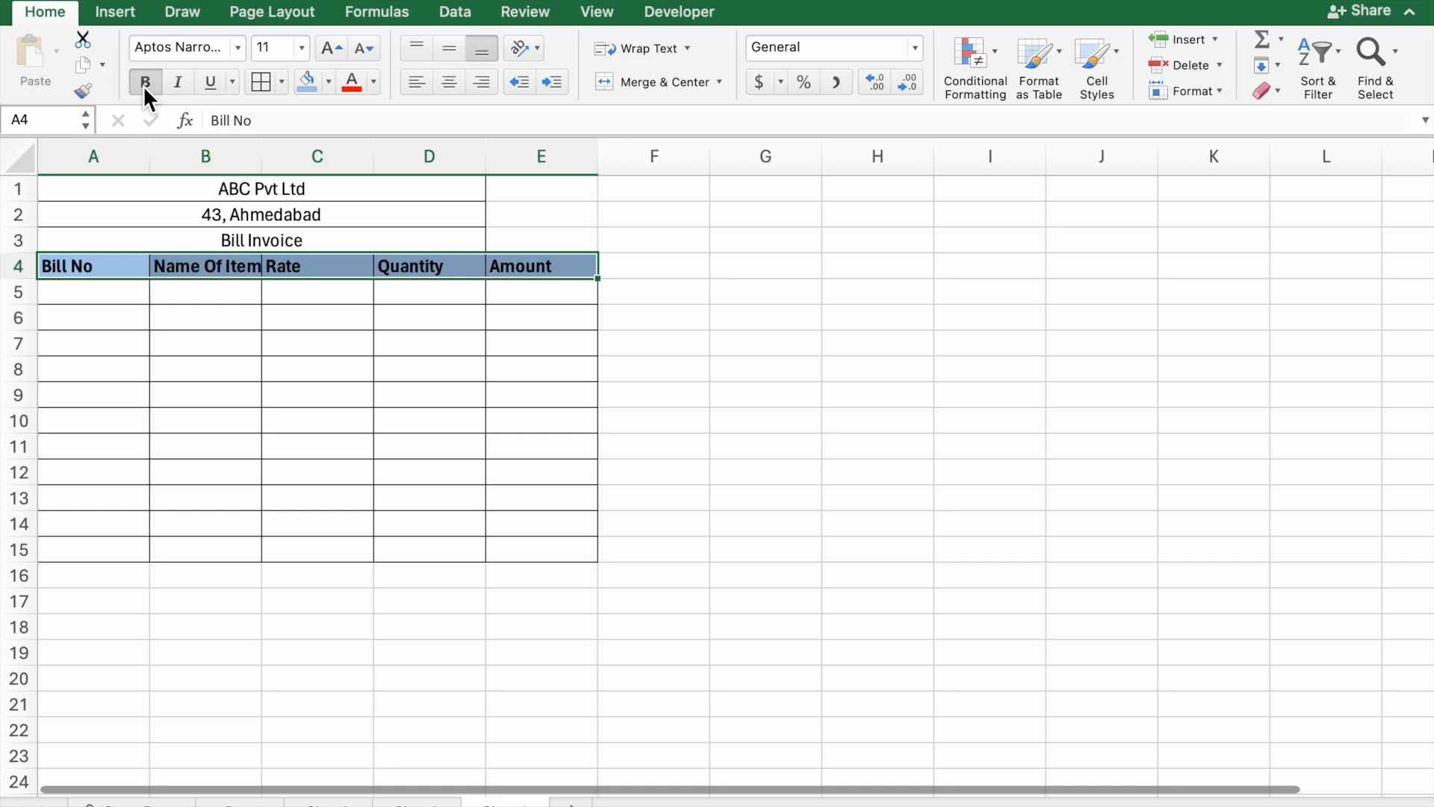
- Copy the bill numbers and item names in A5:B14 of the sample invoice sheet into the new invoice starting at A5
left_click(116, 305)
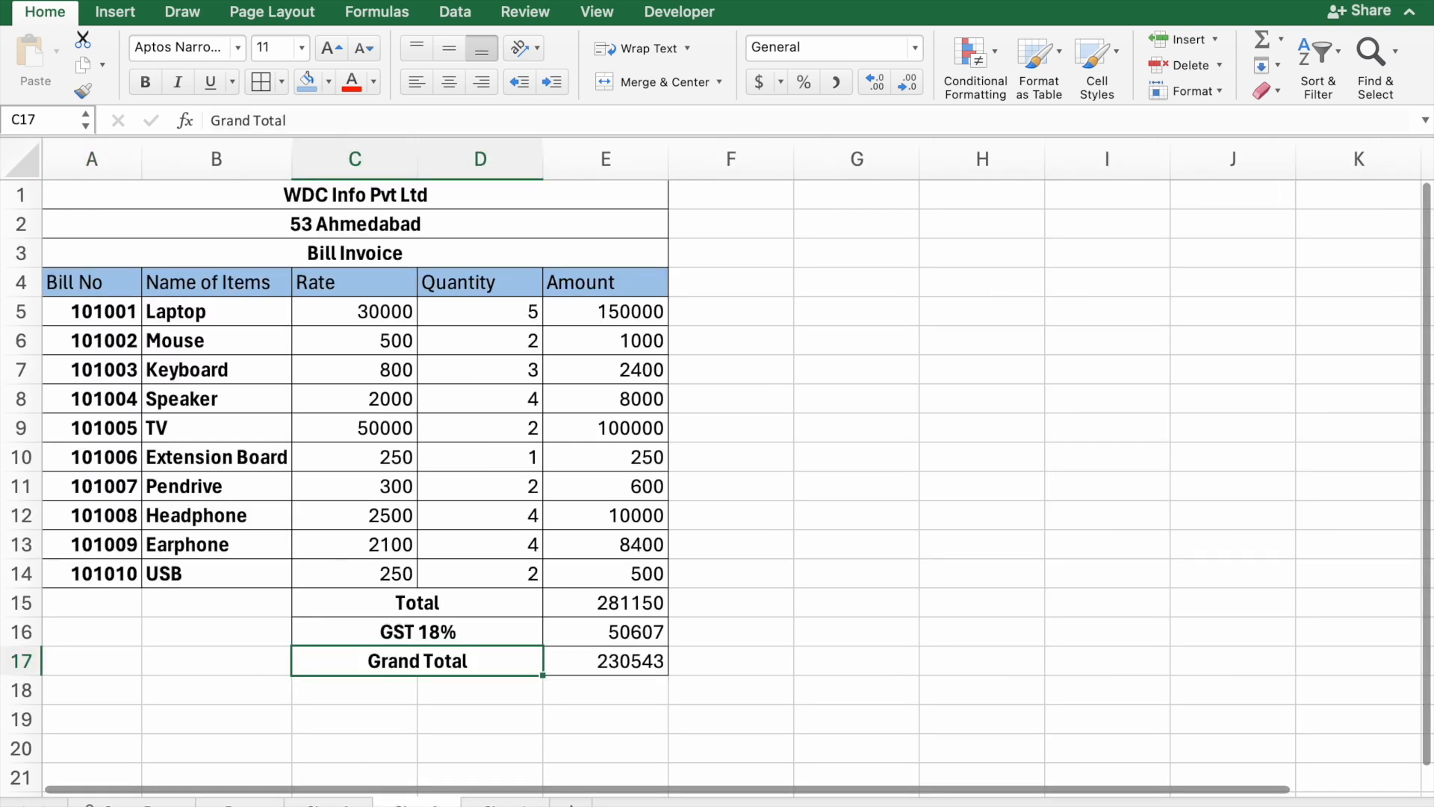
left_click_drag(117, 323, 195, 574)
key("super+c")
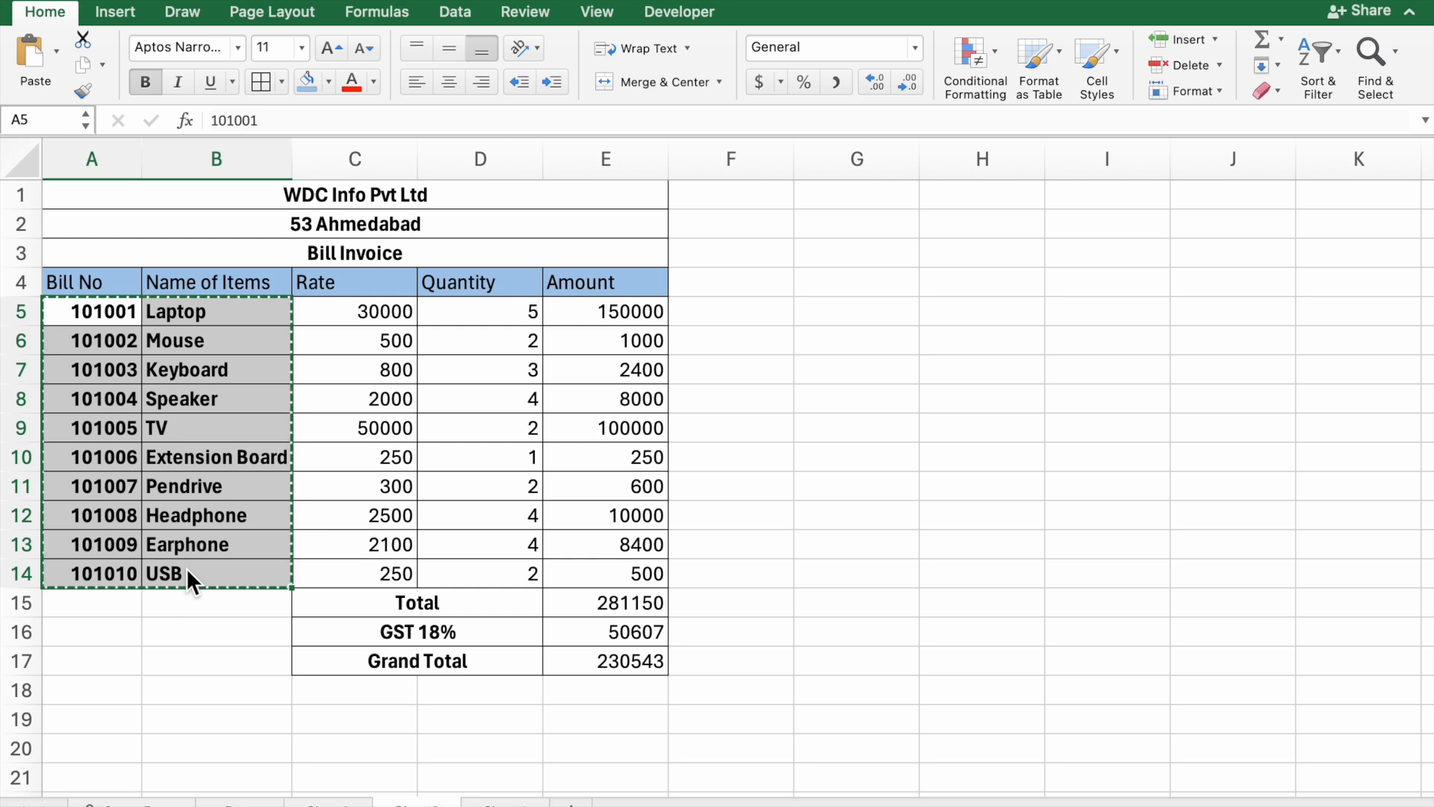
left_click(506, 805)
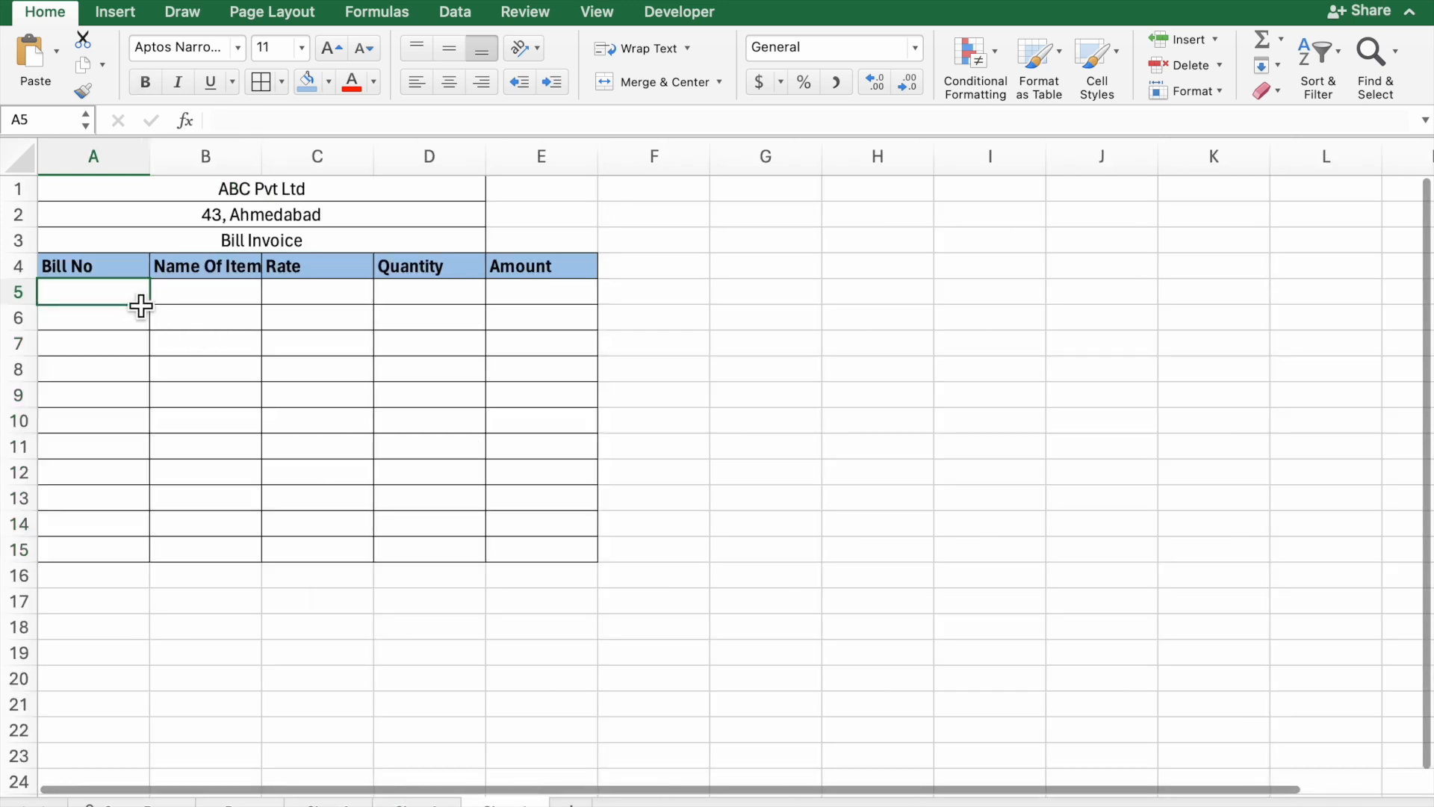
key("super+v")
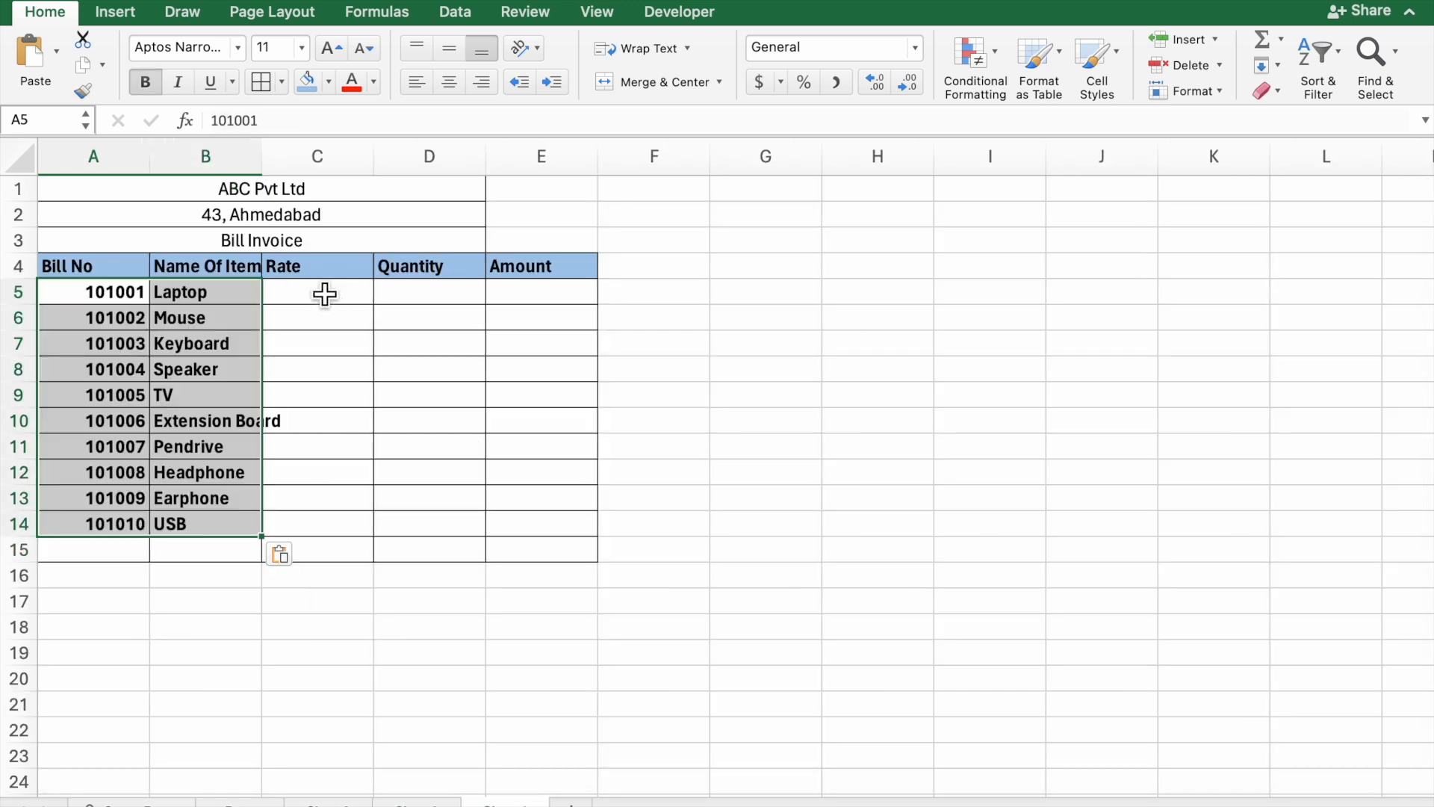
- Autofit column B and copy the rates and quantities from the sample invoice sheet into C5:D14 of the new invoice
double_click(269, 162)
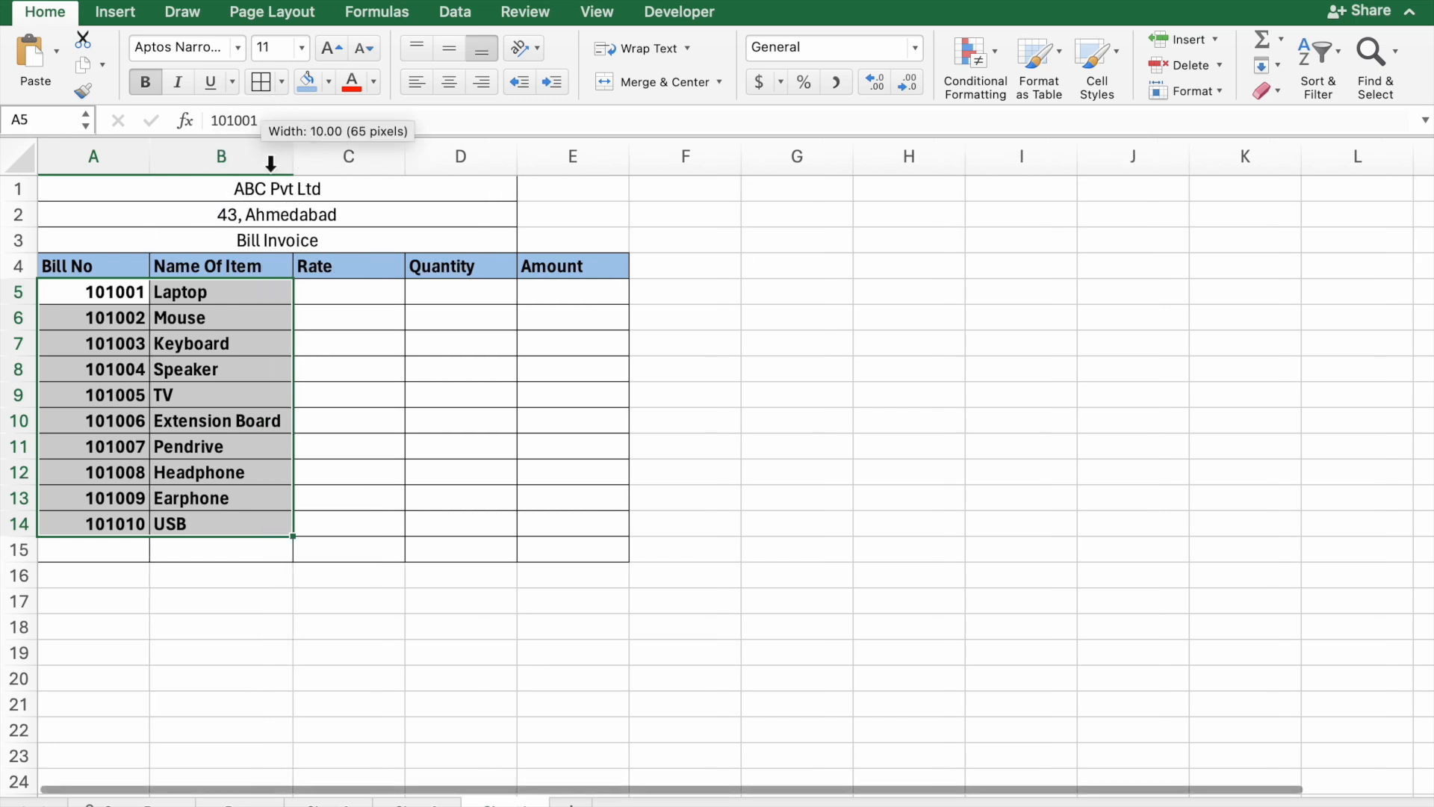
left_click(358, 294)
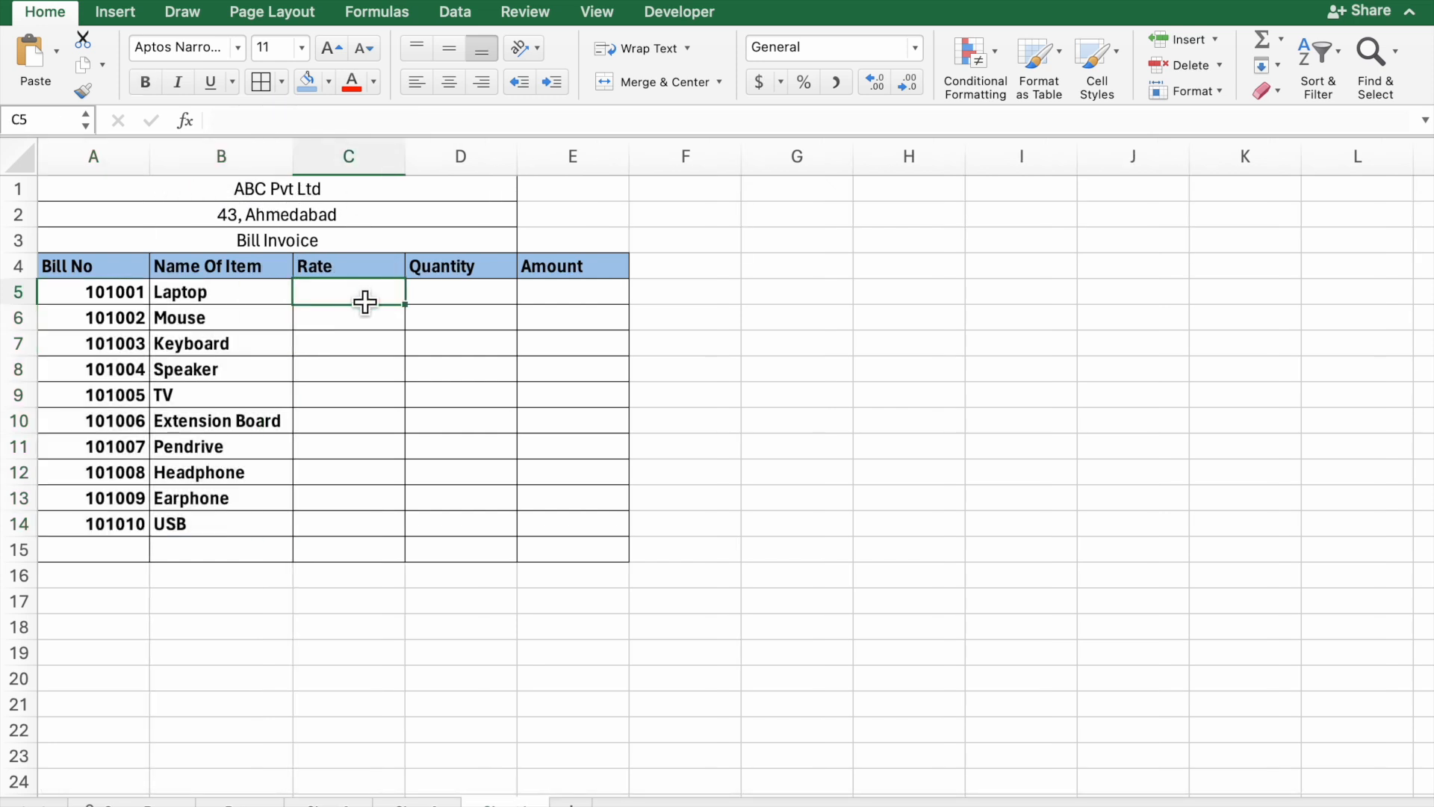
left_click(416, 805)
left_click_drag(378, 320, 488, 586)
key("super+c")
left_click(520, 803)
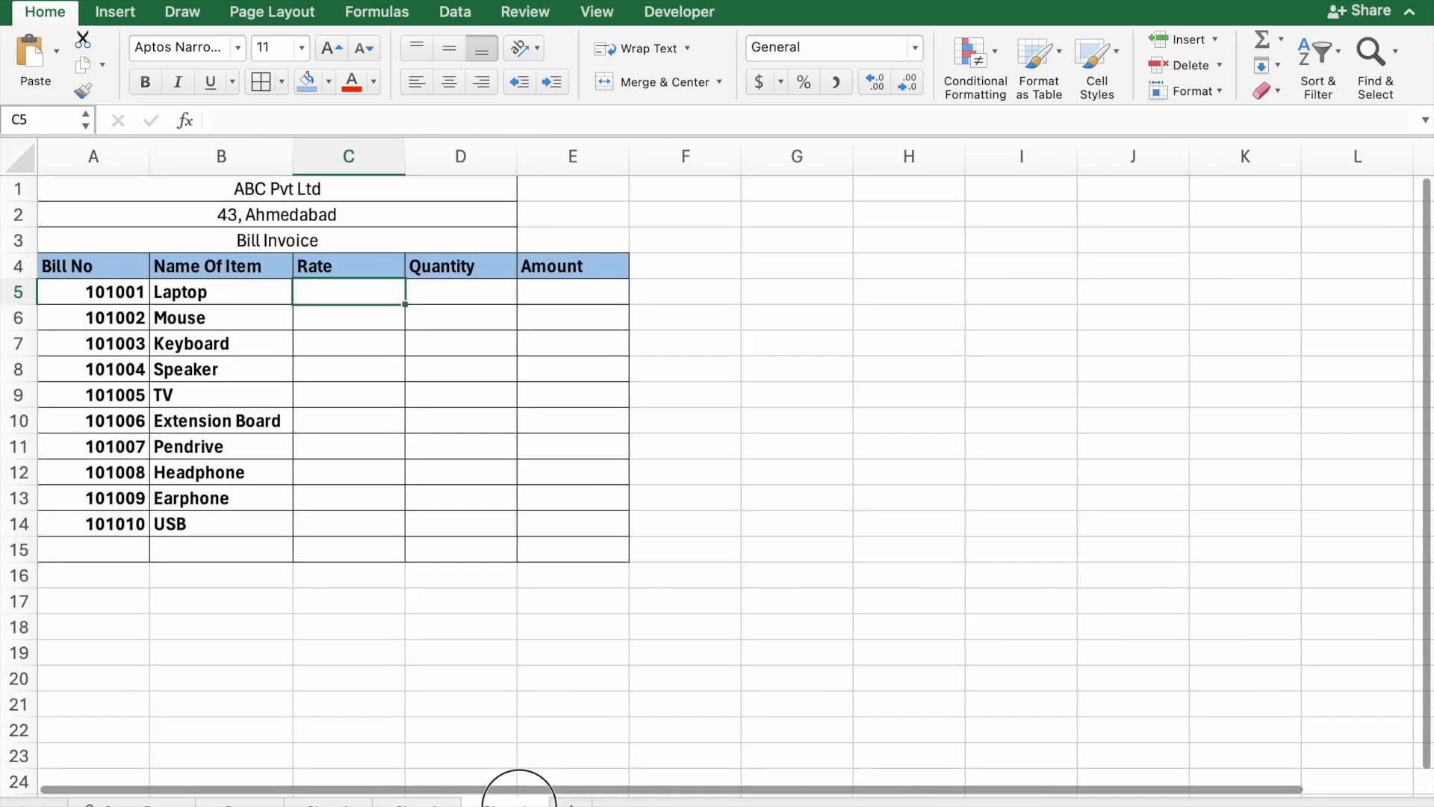
left_click_drag(368, 298, 448, 522)
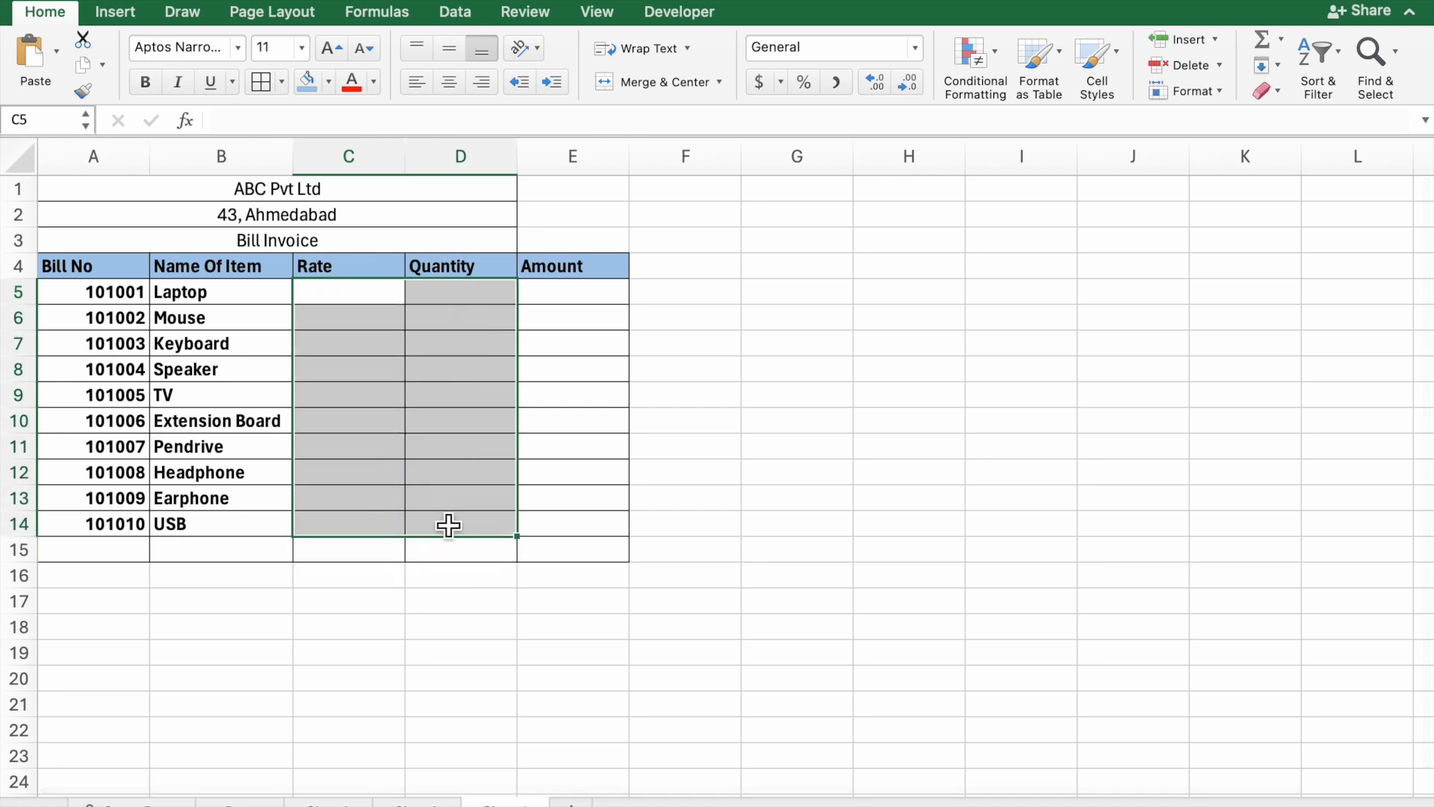
key("super+v")
- Clear the borders of the empty row A15:E15, keeping only its top border
left_click(381, 563)
left_click_drag(54, 560, 557, 548)
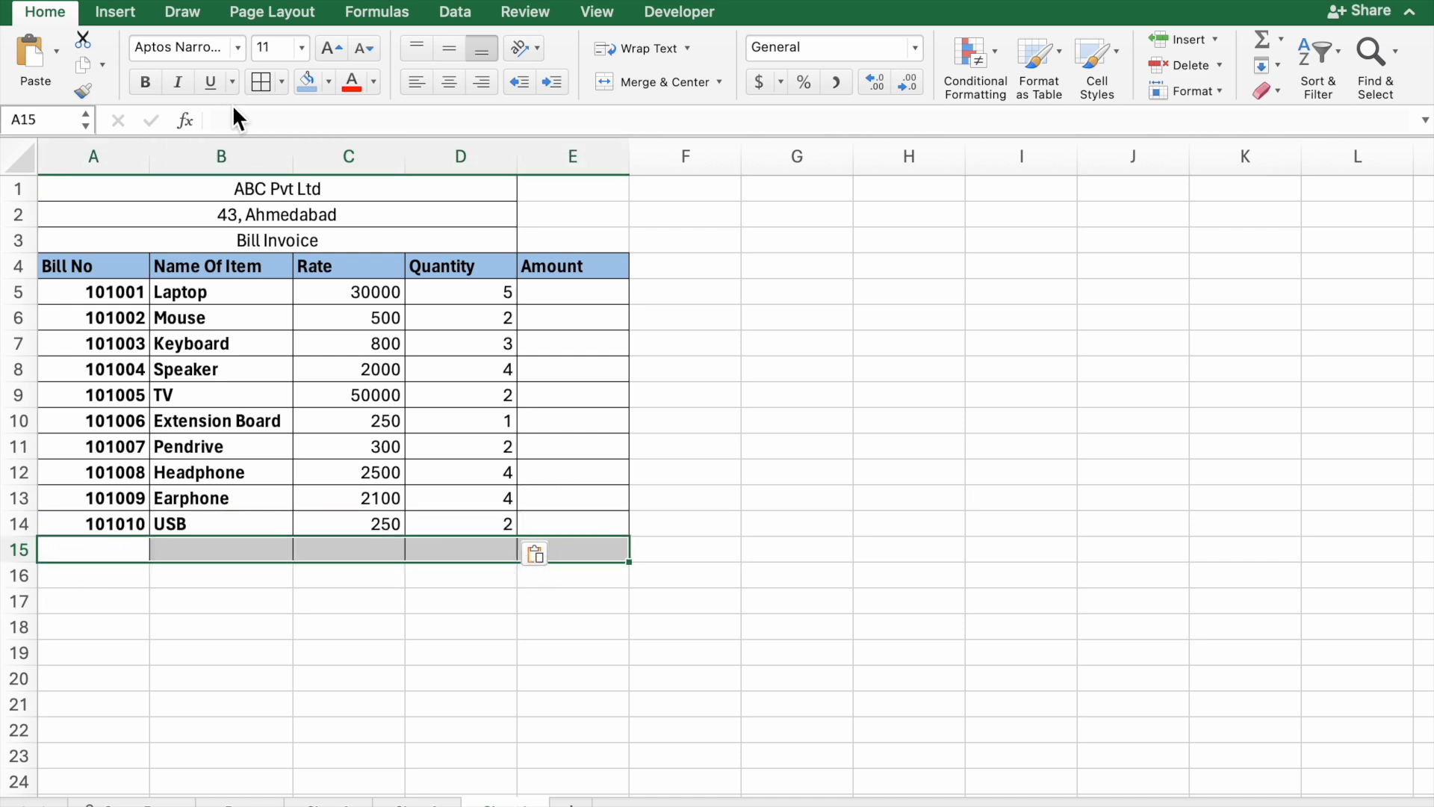
left_click(281, 82)
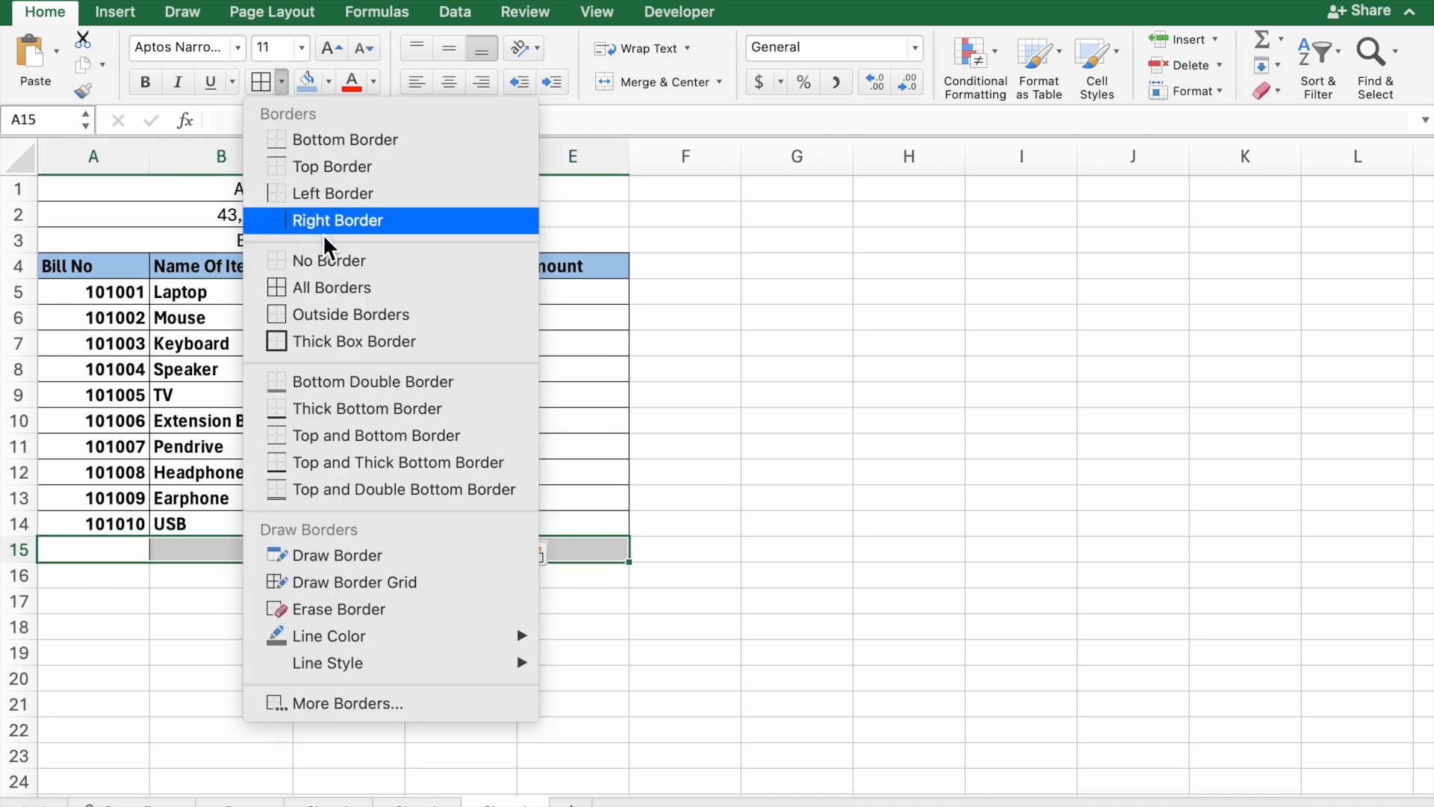
left_click(325, 284)
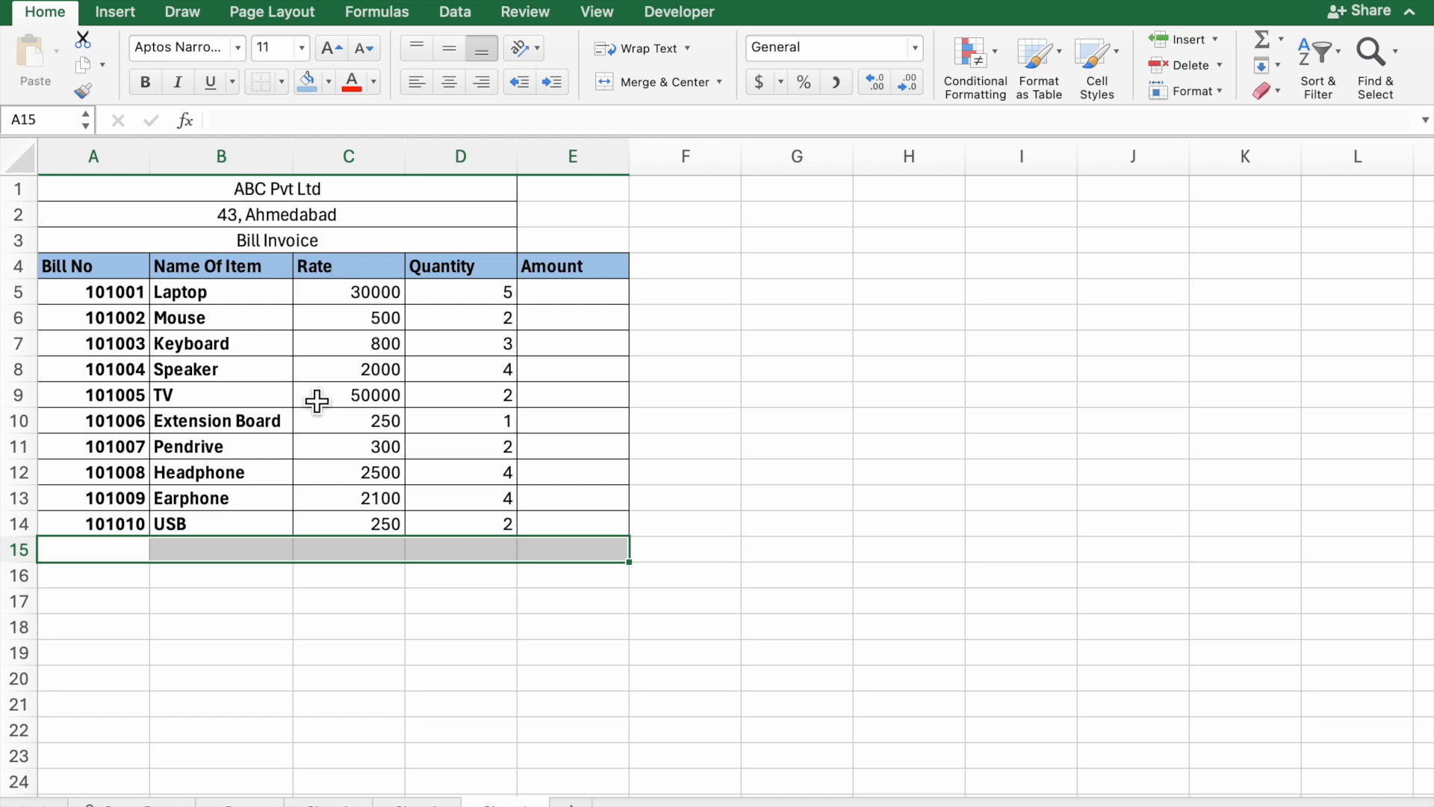
left_click(282, 84)
left_click(321, 166)
left_click(482, 710)
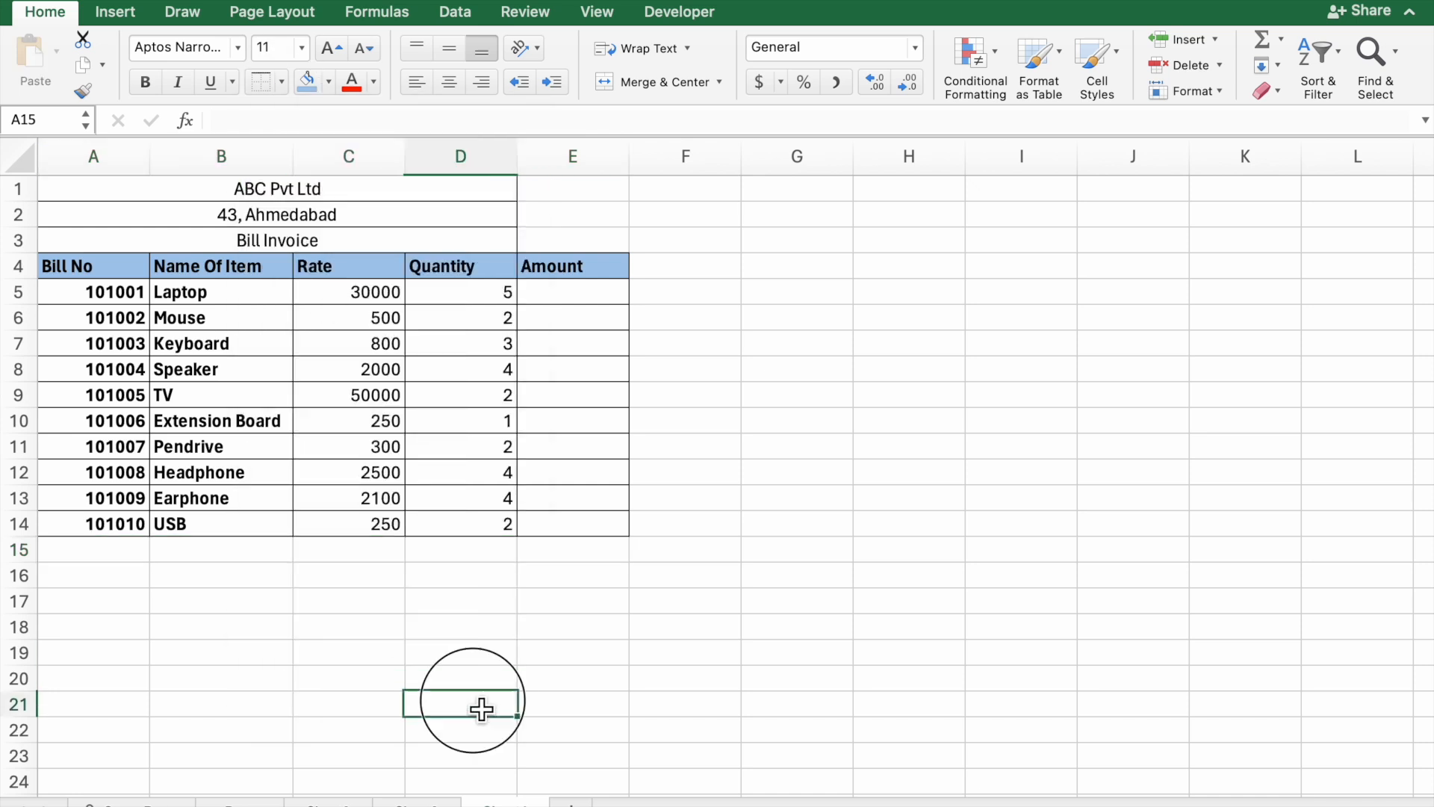
- Add all borders to the cells C15:E17 below the item table for the totals
left_click_drag(464, 554, 551, 609)
left_click_drag(370, 557, 596, 611)
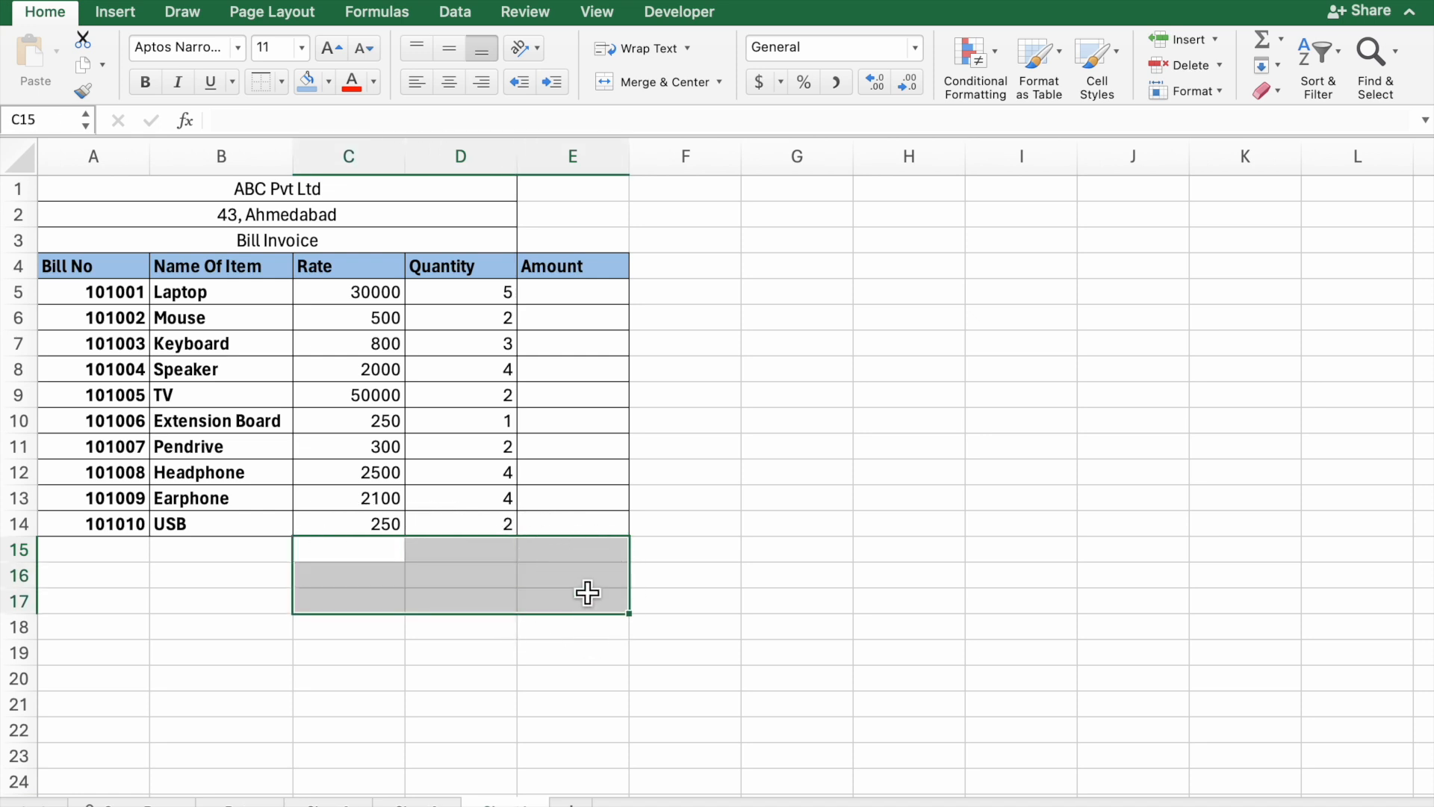
left_click(282, 82)
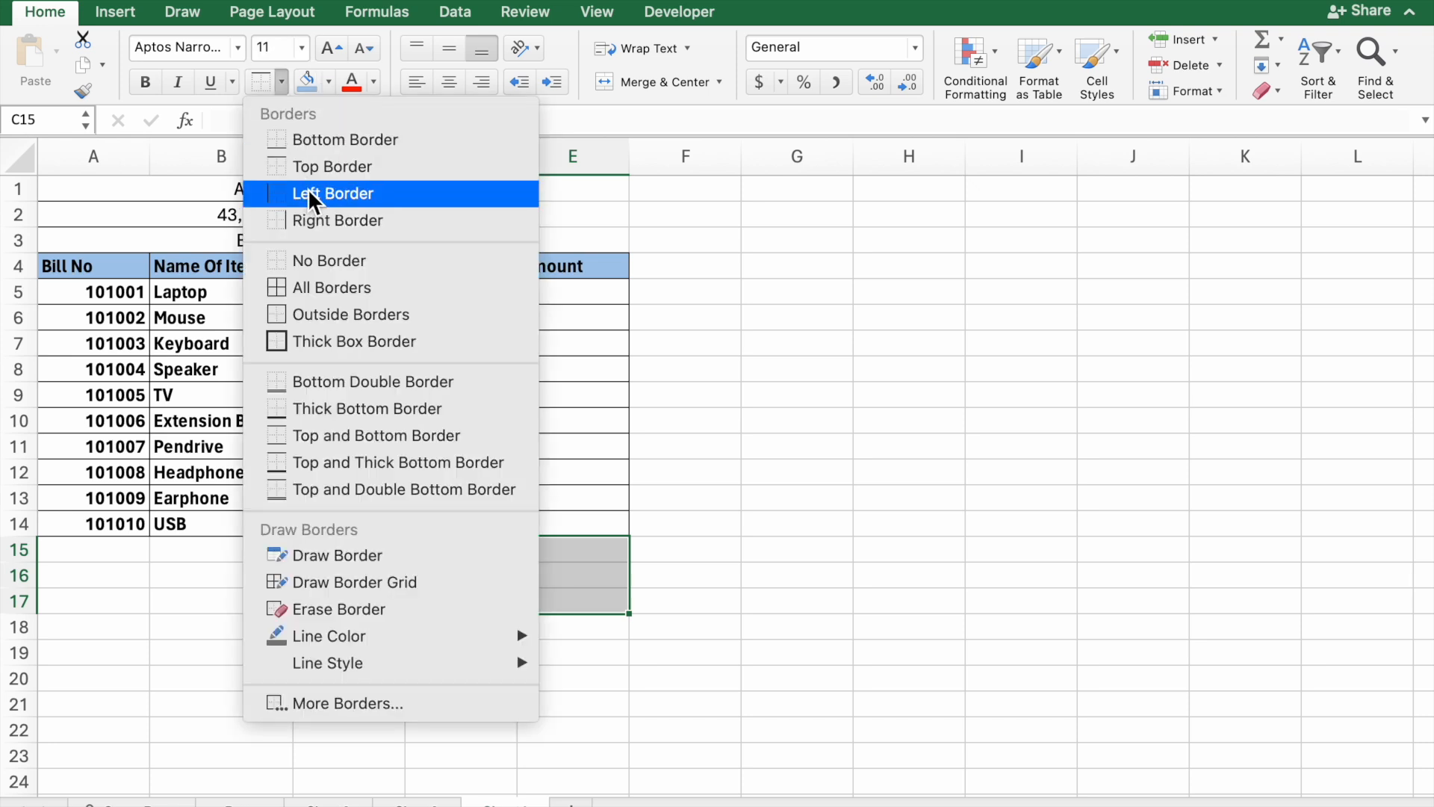
left_click(333, 286)
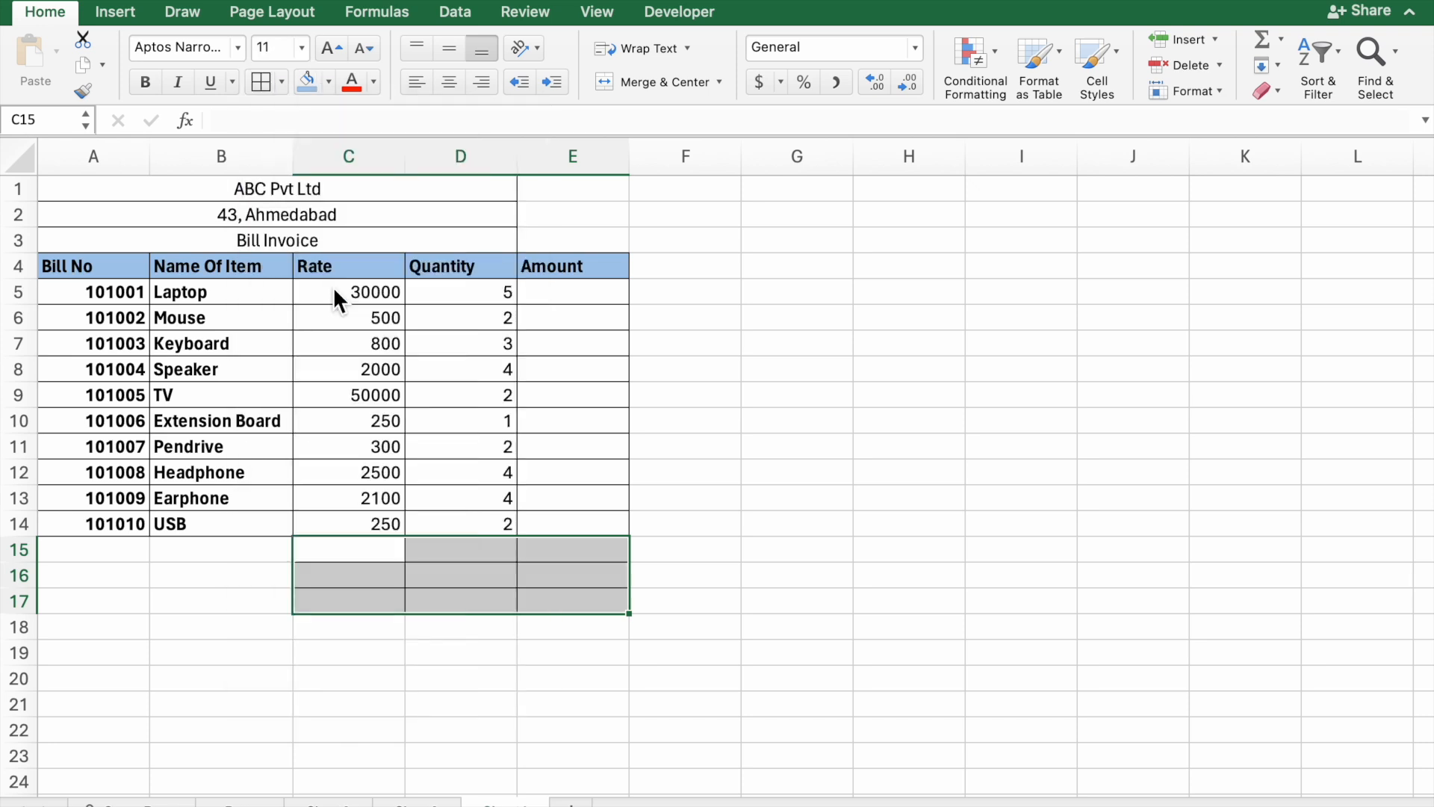
- Merge and center the cells C15:D15 and the cells C16:D16 in the totals block
left_click(458, 584)
left_click_drag(390, 559, 445, 559)
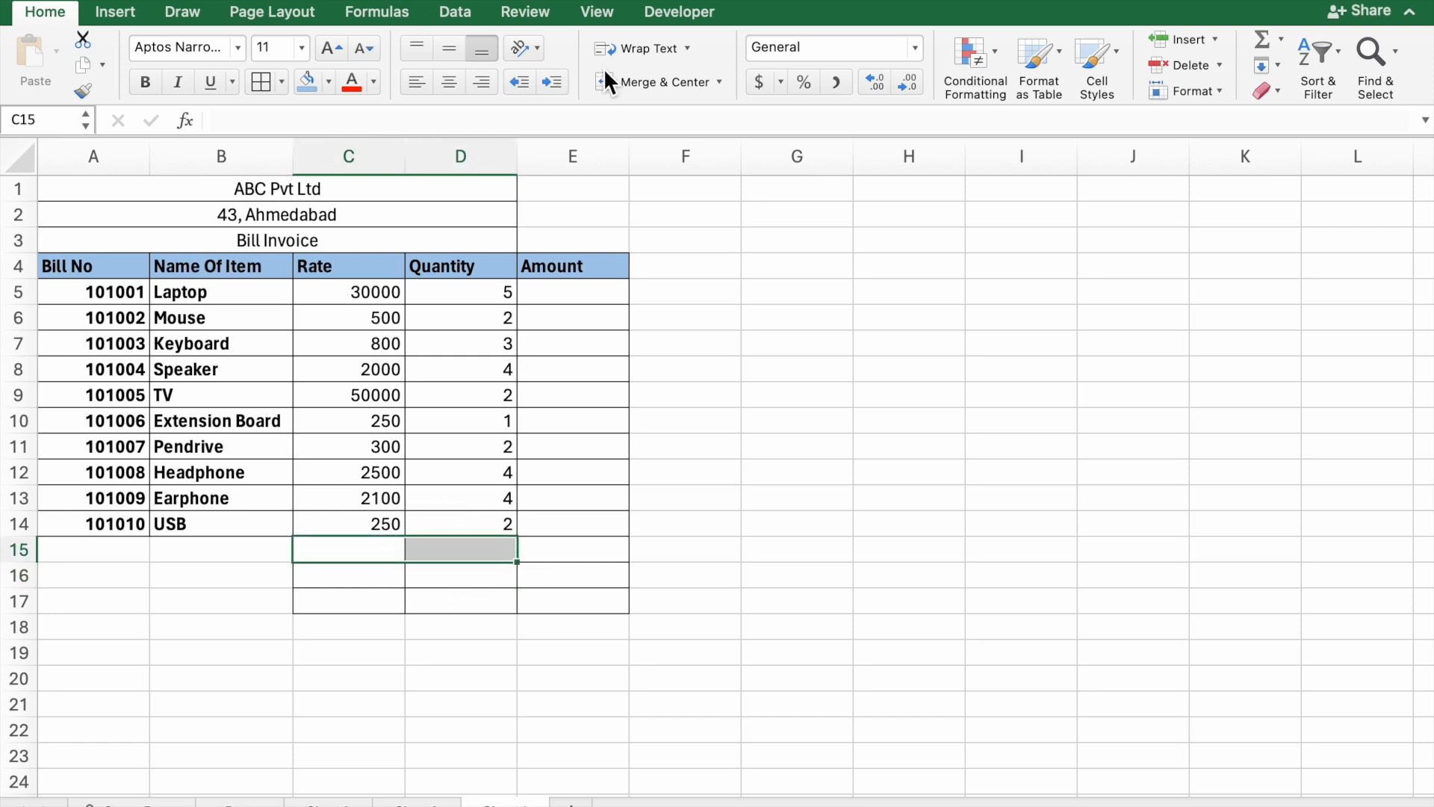
left_click(641, 78)
left_click_drag(358, 579, 449, 582)
left_click(672, 80)
left_click_drag(349, 607, 454, 604)
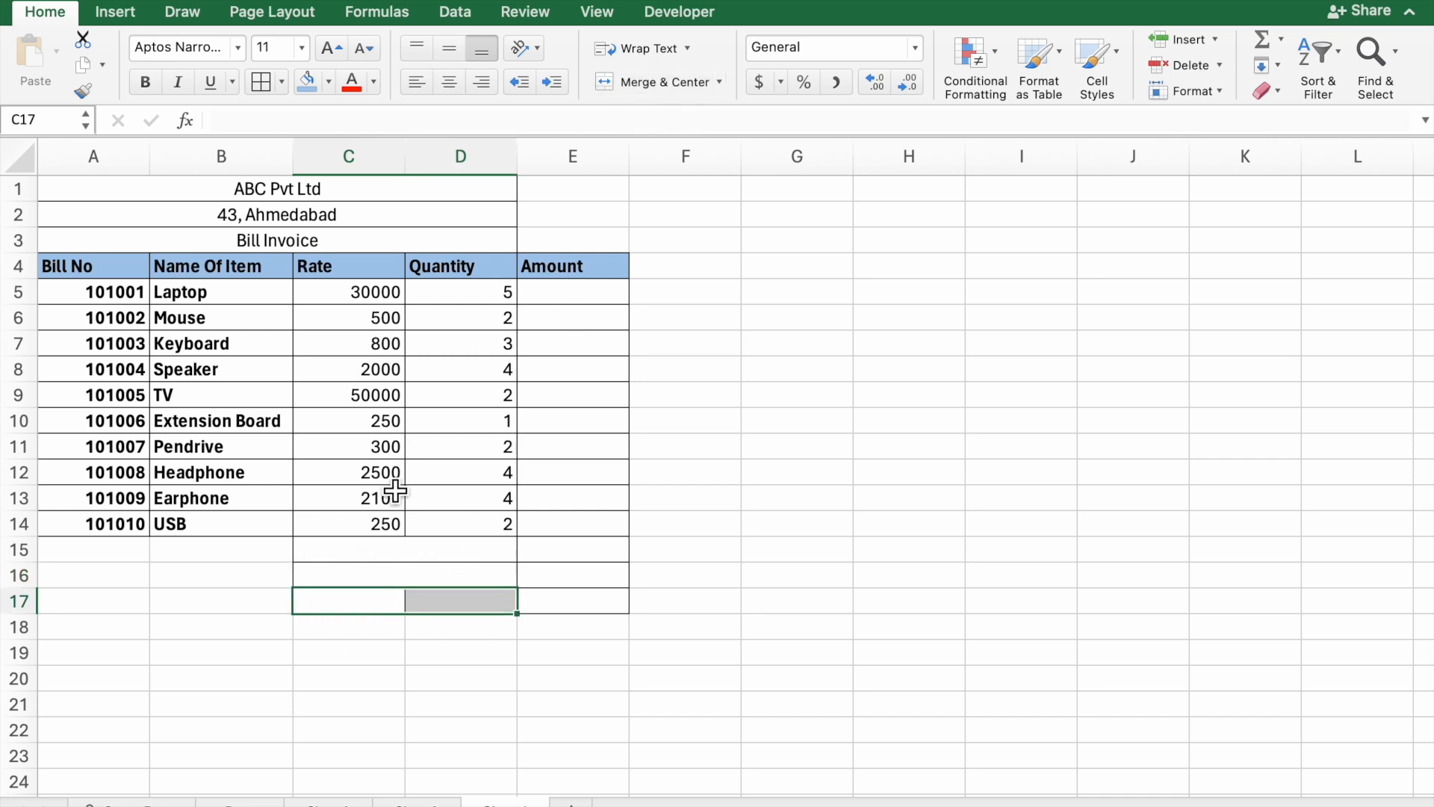
- Enter the labels Total in the merged cell C15 and GST 18% in the merged cell C16
left_click(419, 555)
type("T")
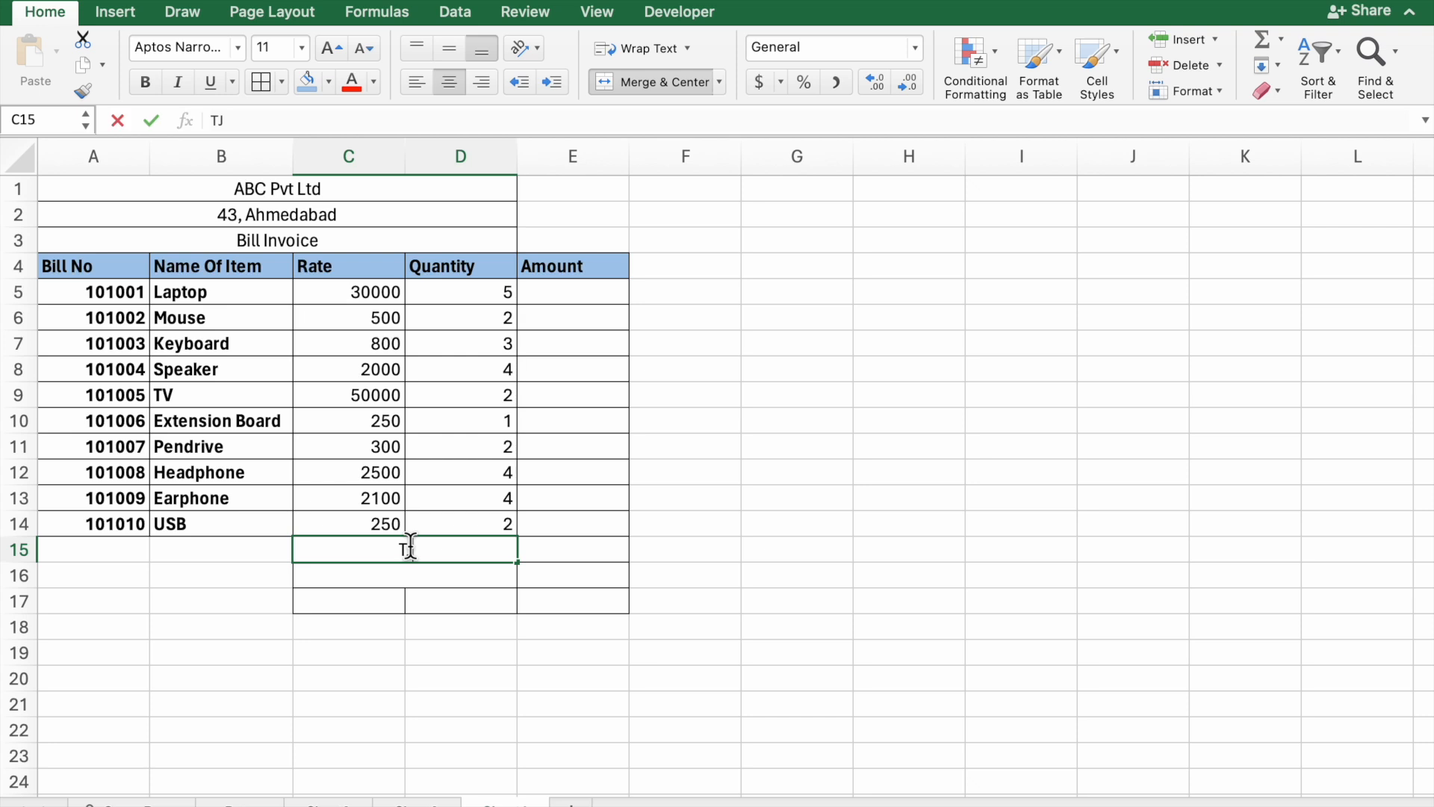
type("otal")
left_click(508, 585)
type("GST")
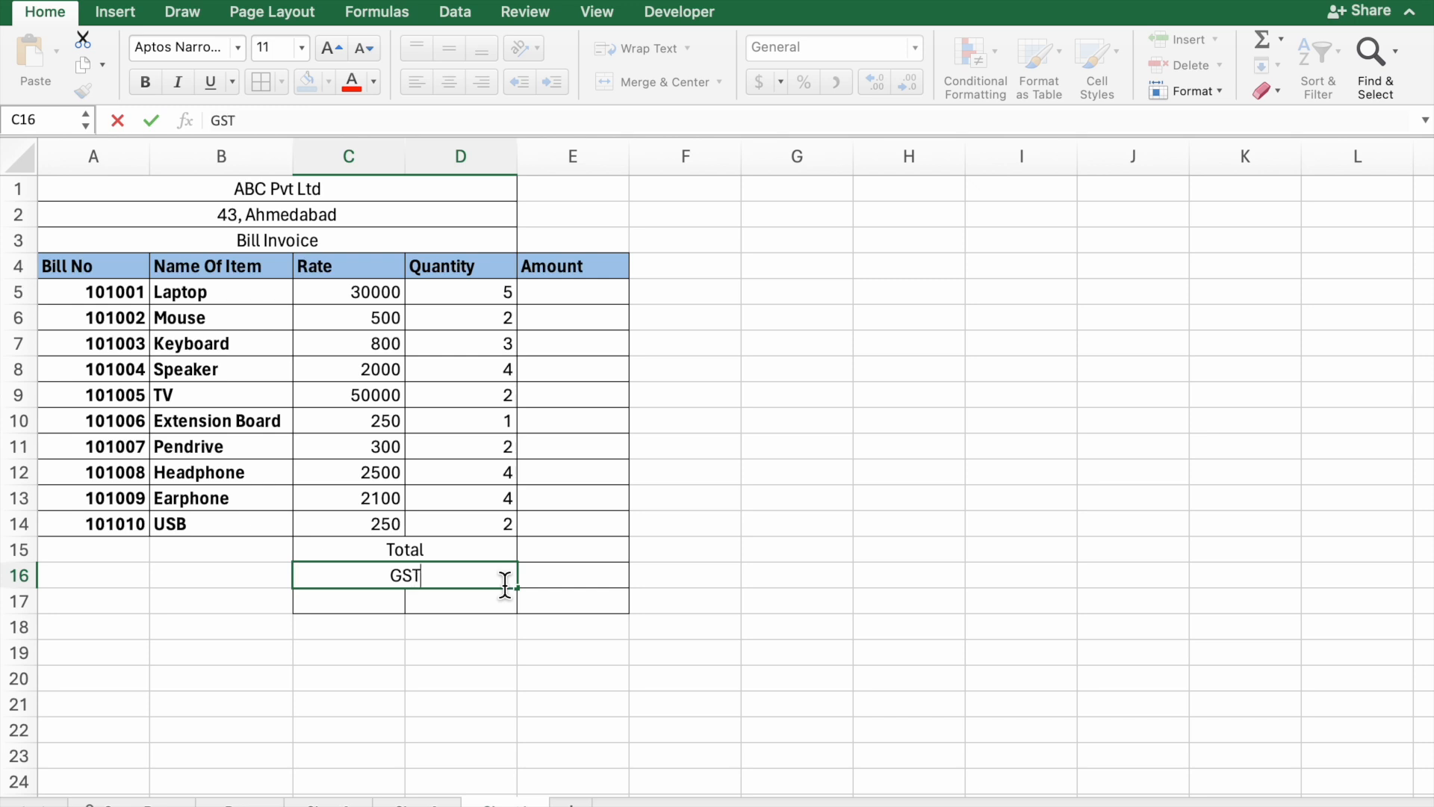
type(" 18%")
- Merge and center the cells C17:D17 and enter the label Grand Total in them
left_click(459, 613)
left_click_drag(371, 608, 448, 608)
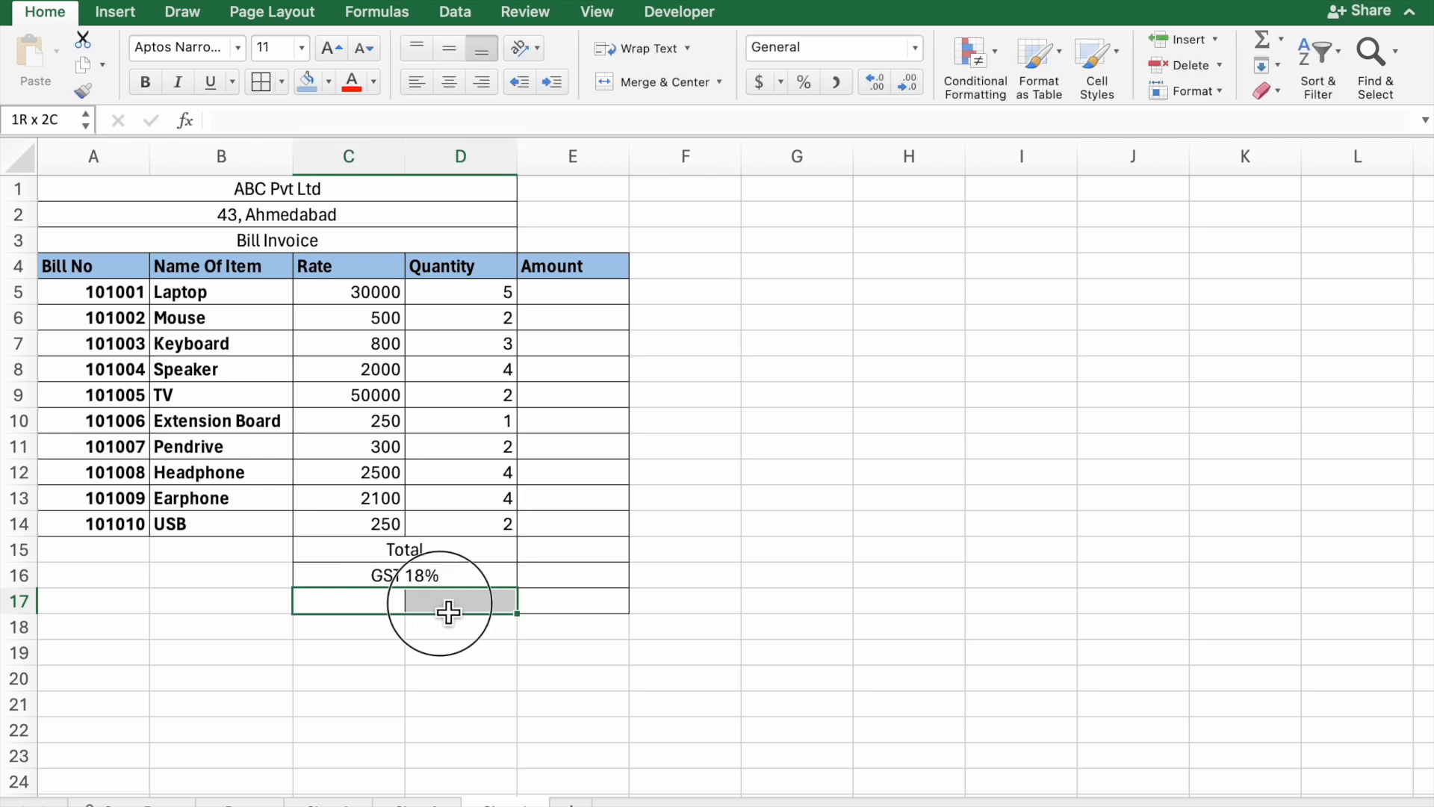
left_click(670, 84)
type("Gran")
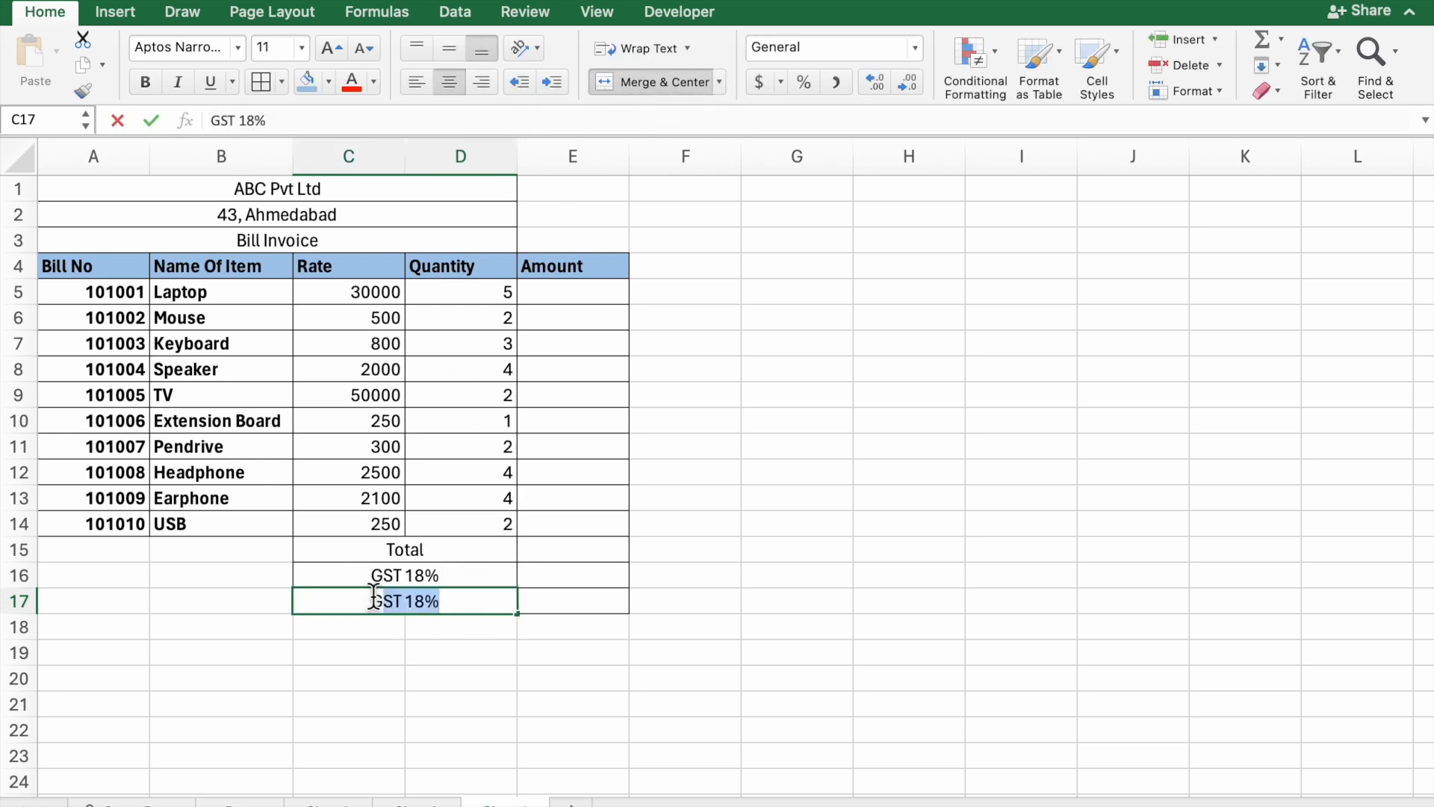
type("d Total")
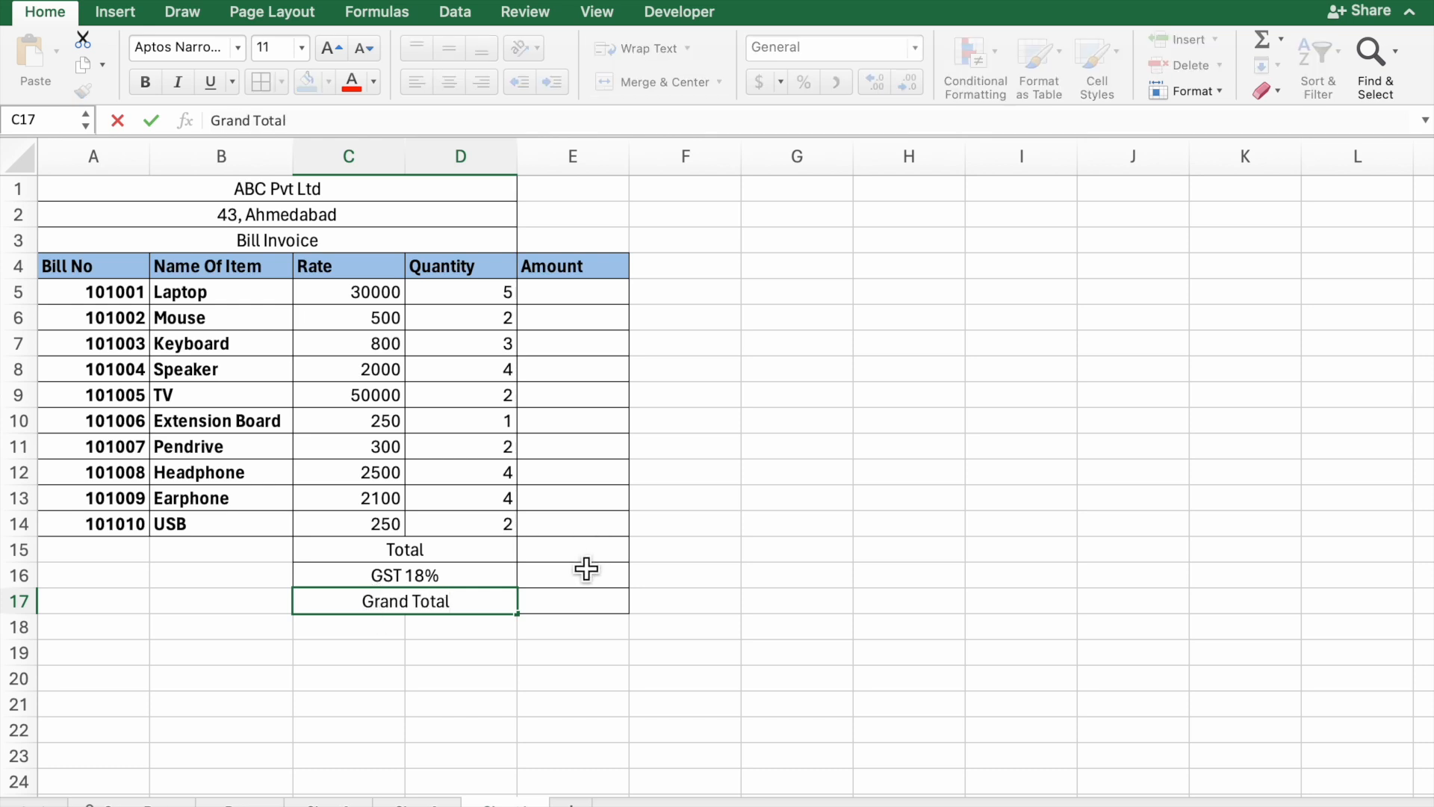
- Make the labels Total, GST 18% and Grand Total in C15:D17 bold
left_click_drag(442, 550, 435, 611)
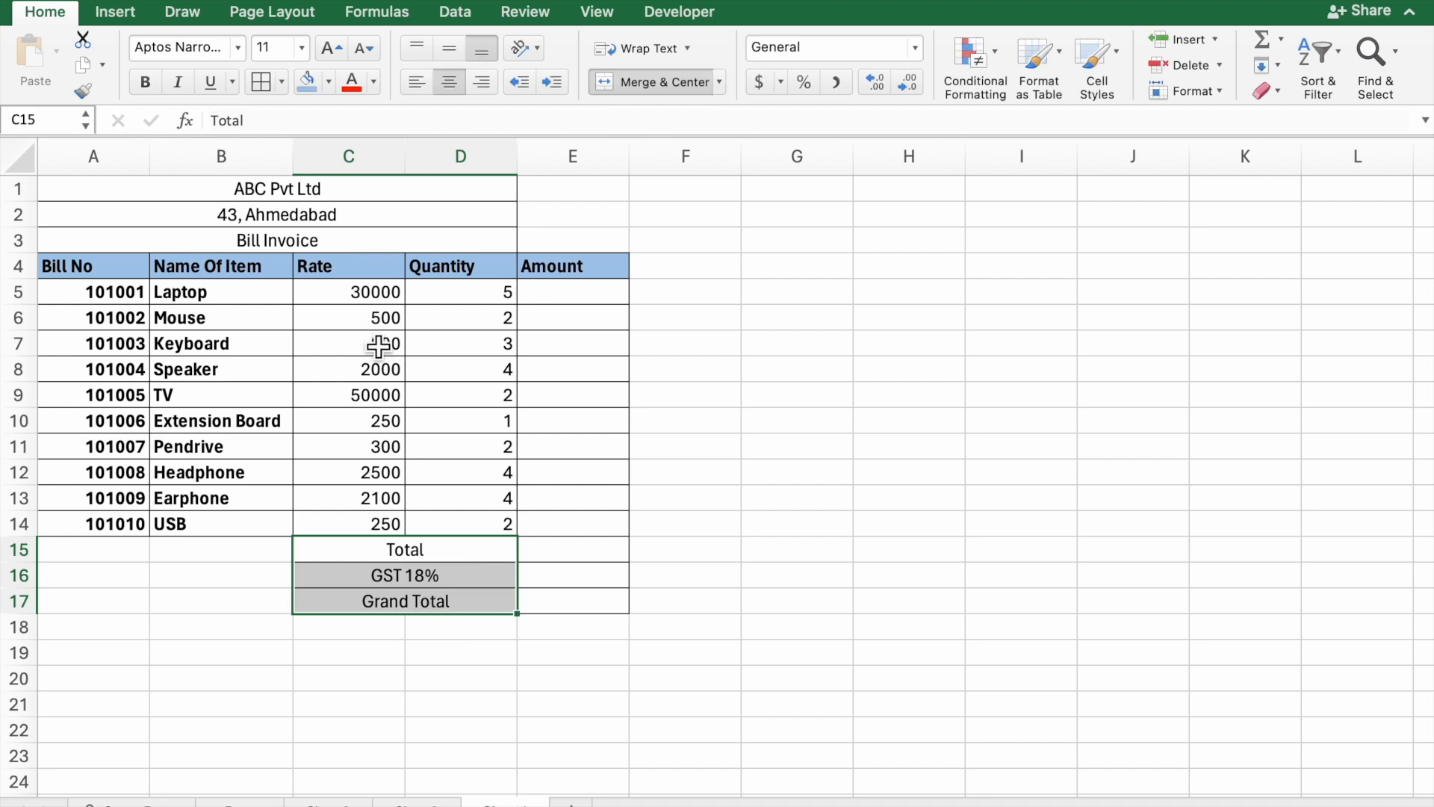
left_click(149, 77)
- Calculate the laptop's amount in E5 with the formula =C5*D5 and fill it down to E14
left_click(580, 303)
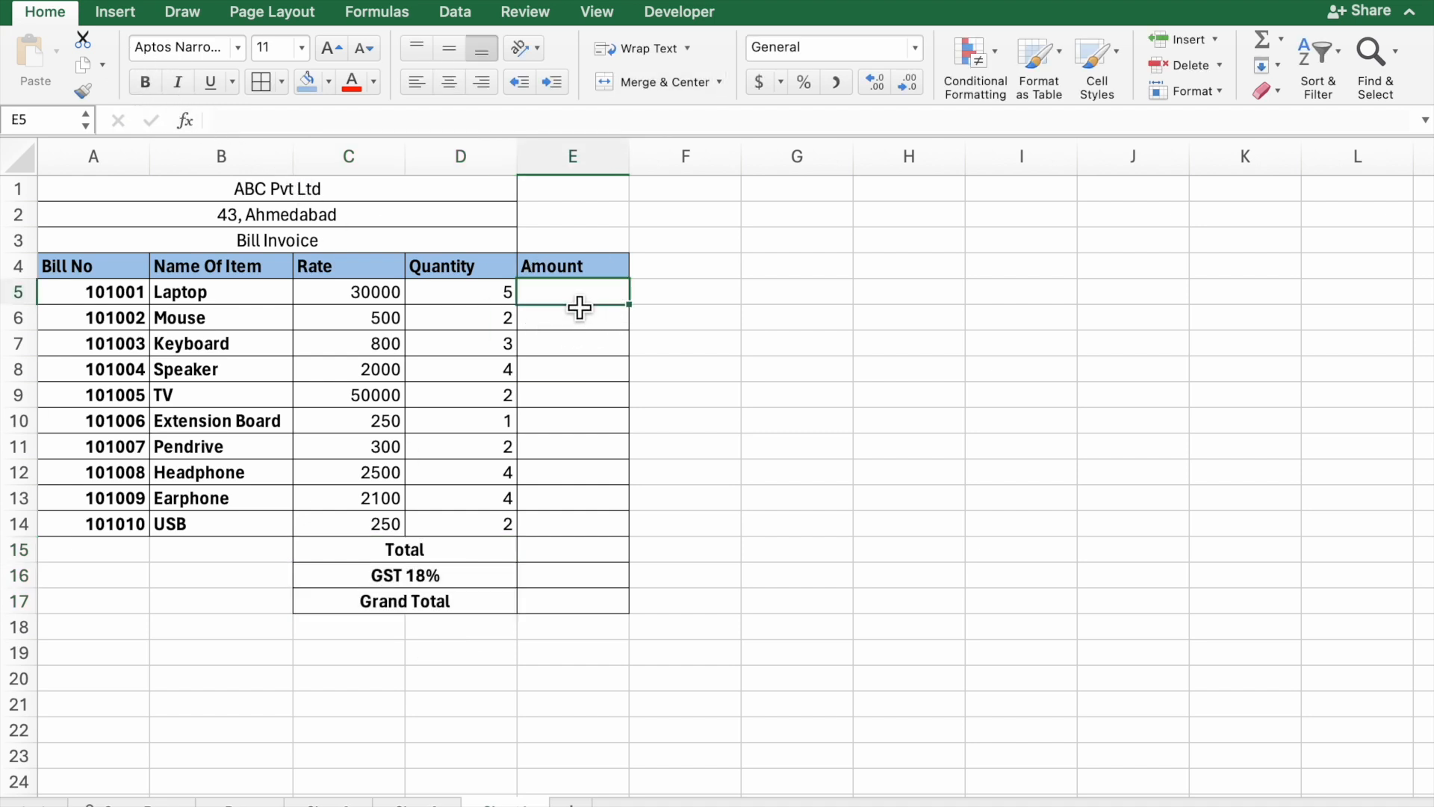
type("=")
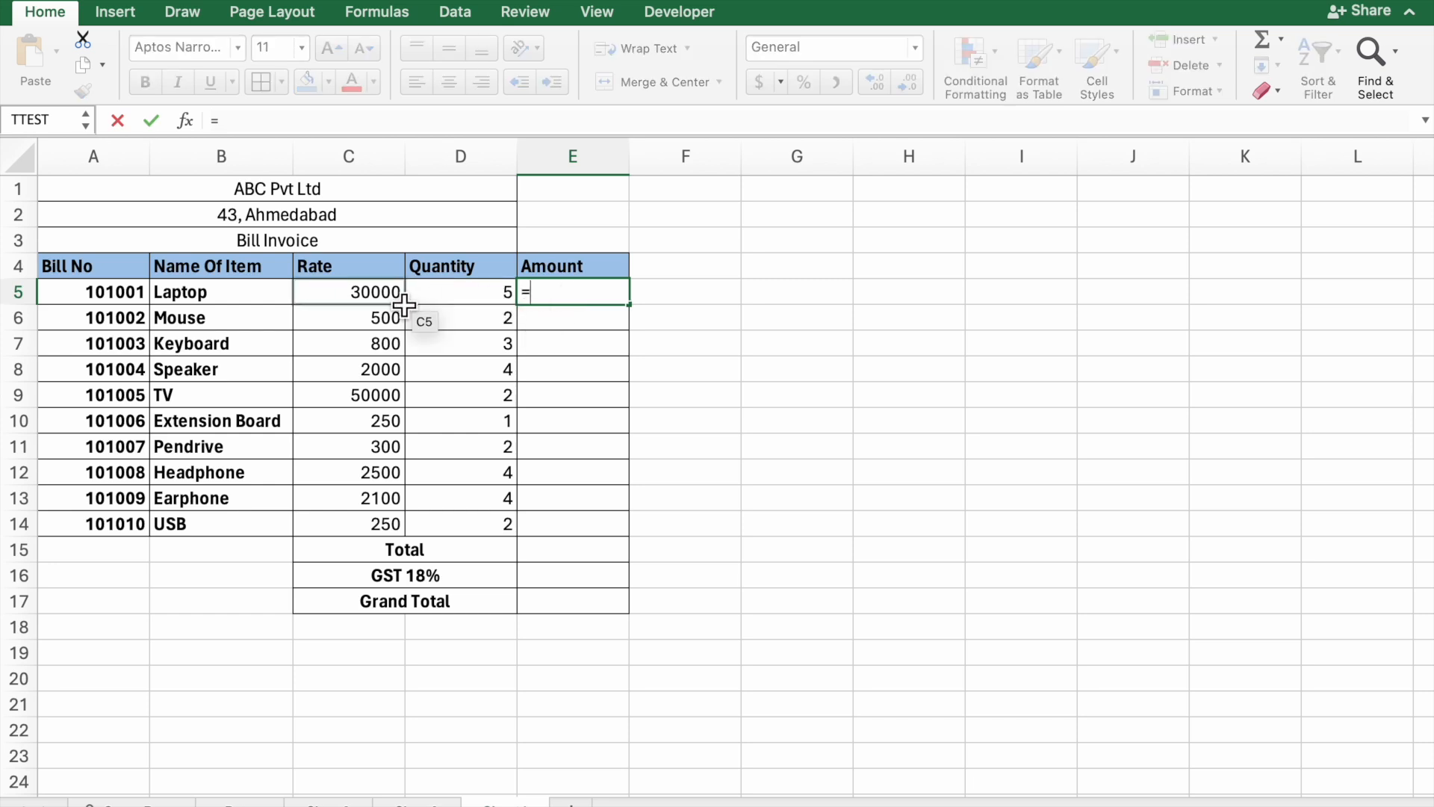
left_click(396, 303)
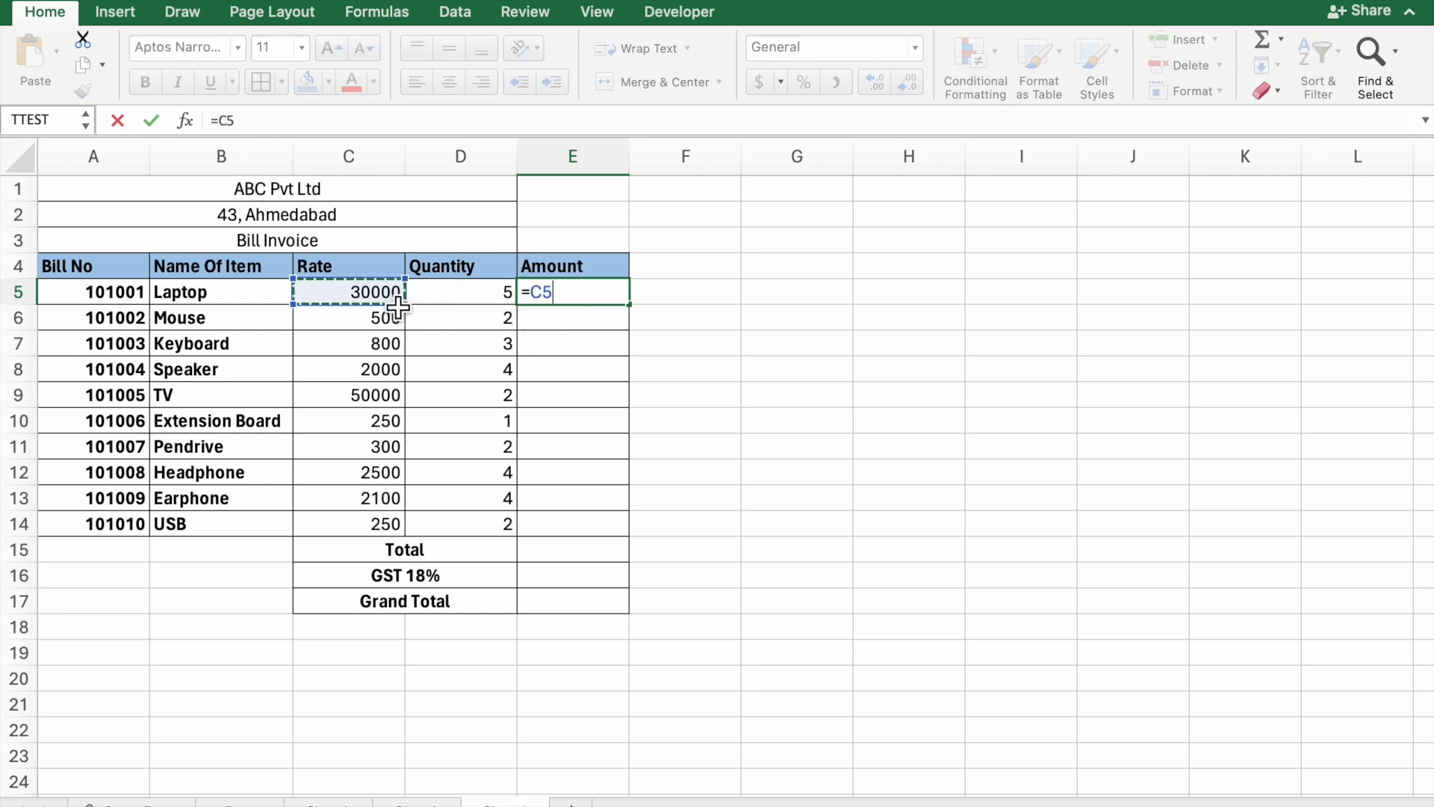
type("*")
left_click(454, 301)
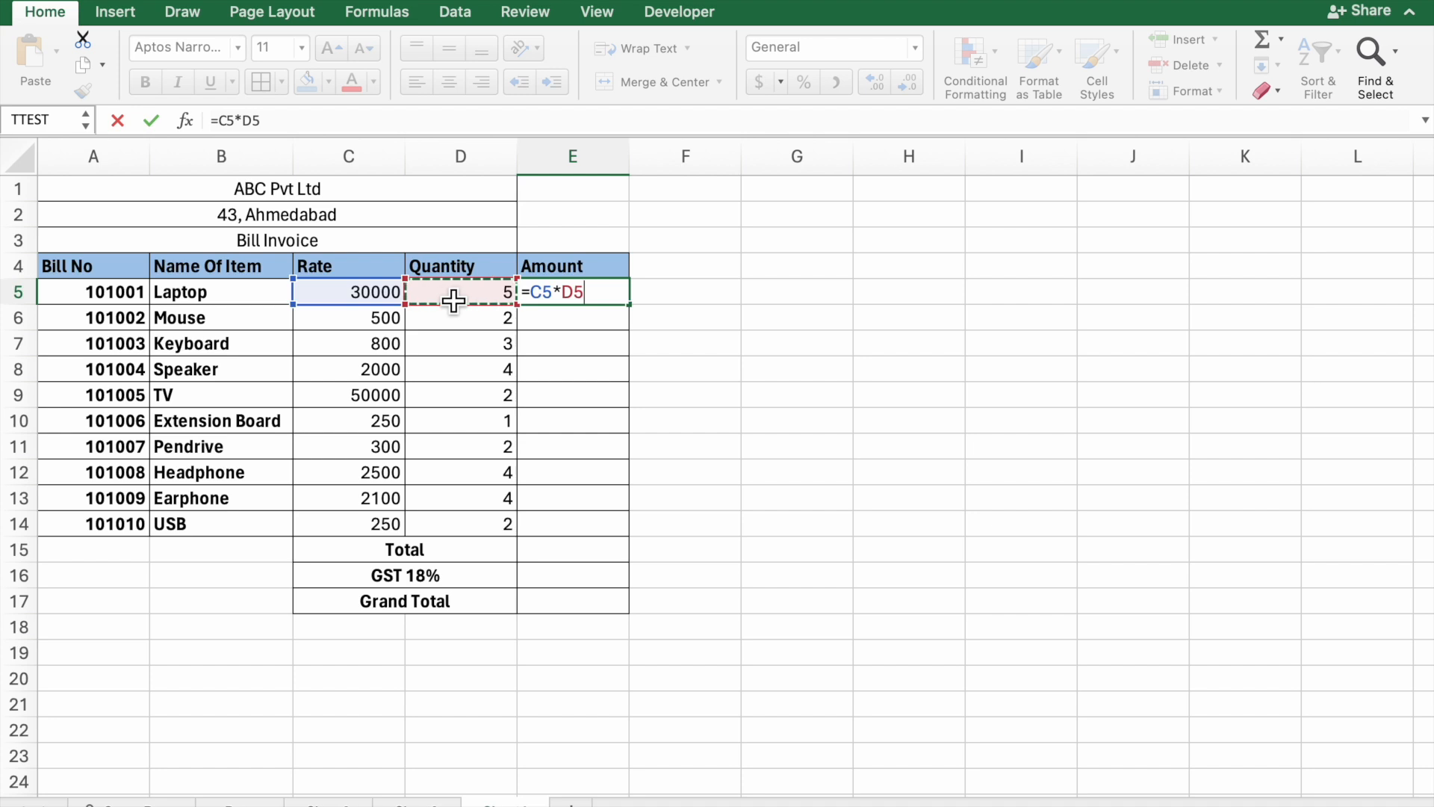
key("Return")
left_click(623, 295)
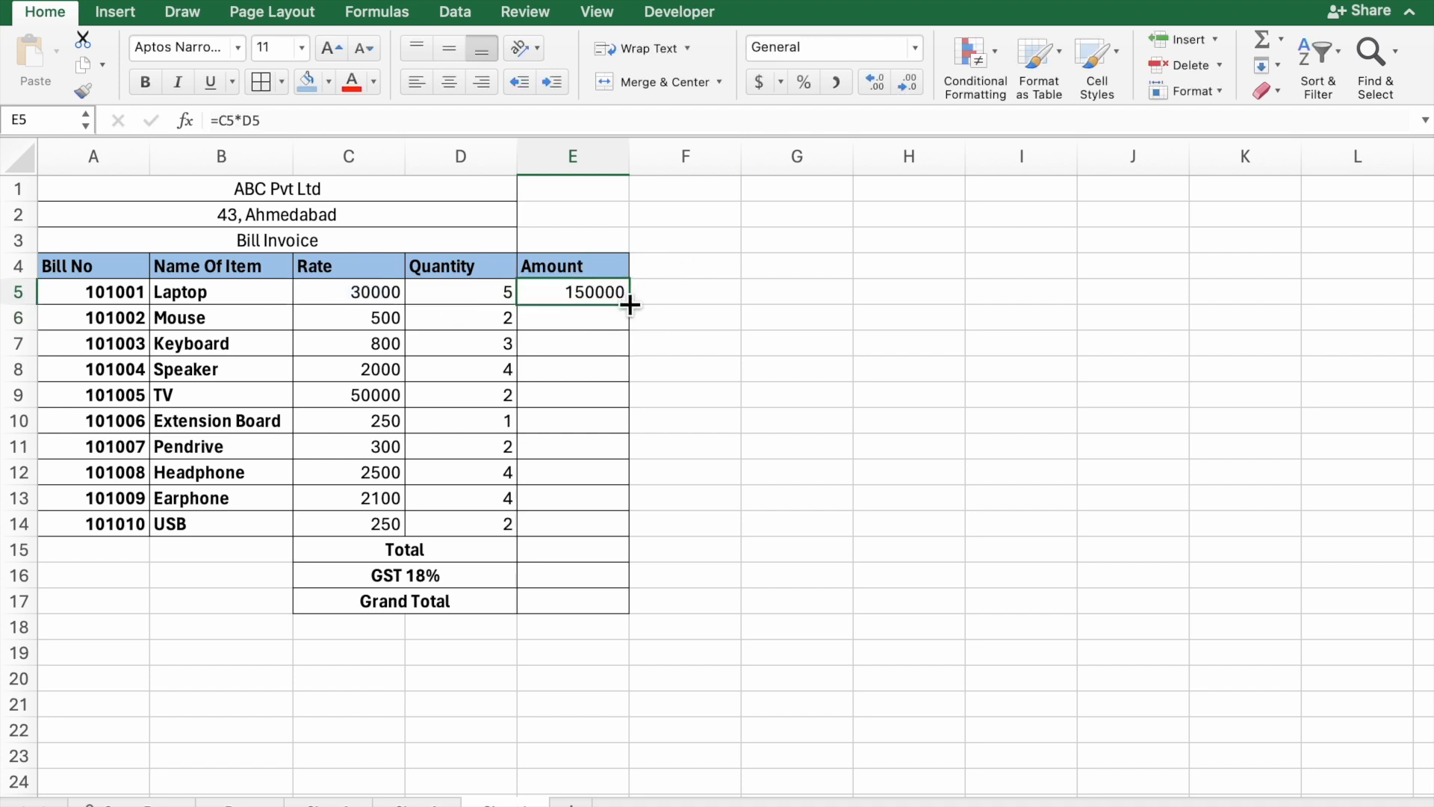
left_click_drag(636, 314, 609, 541)
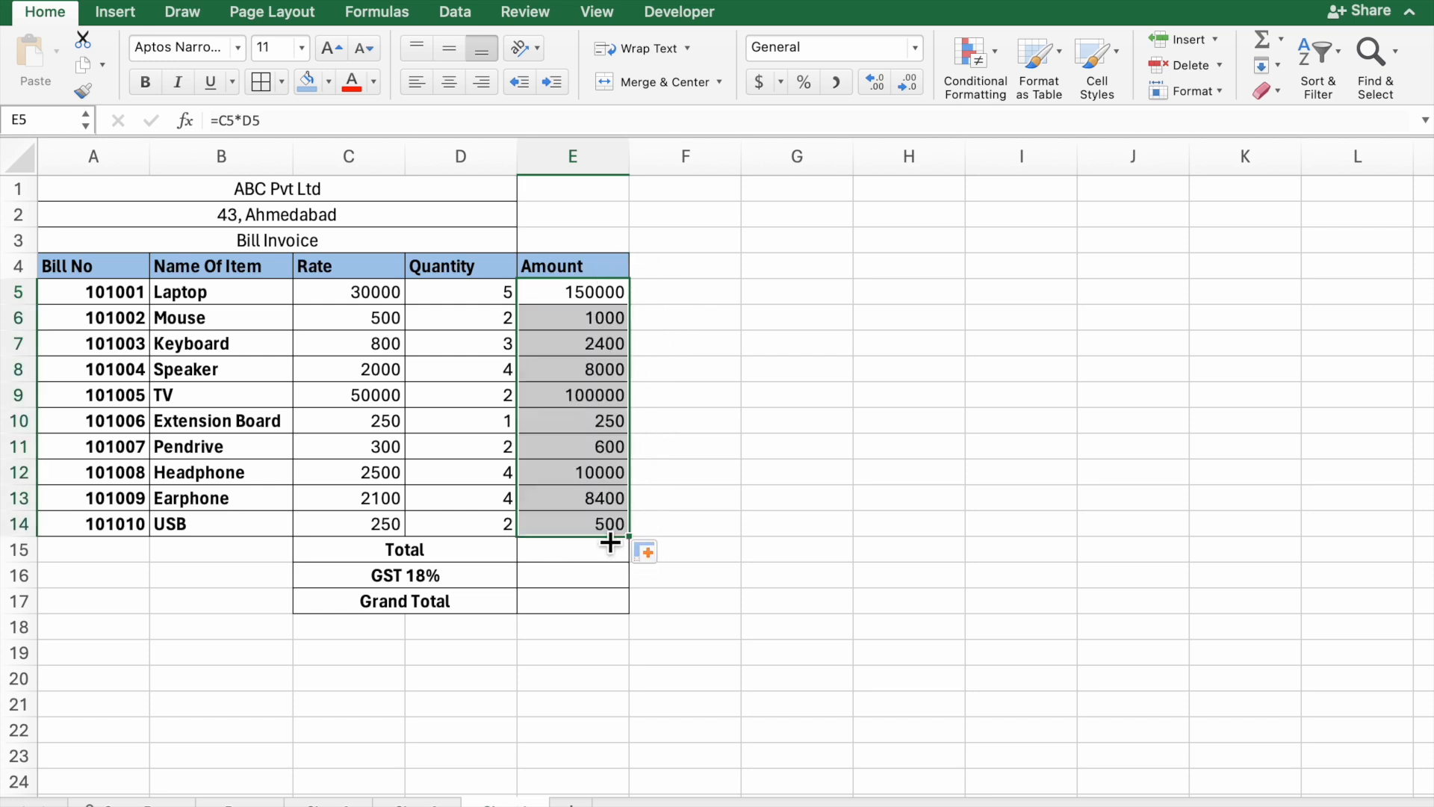
left_click(571, 525)
left_click(579, 560)
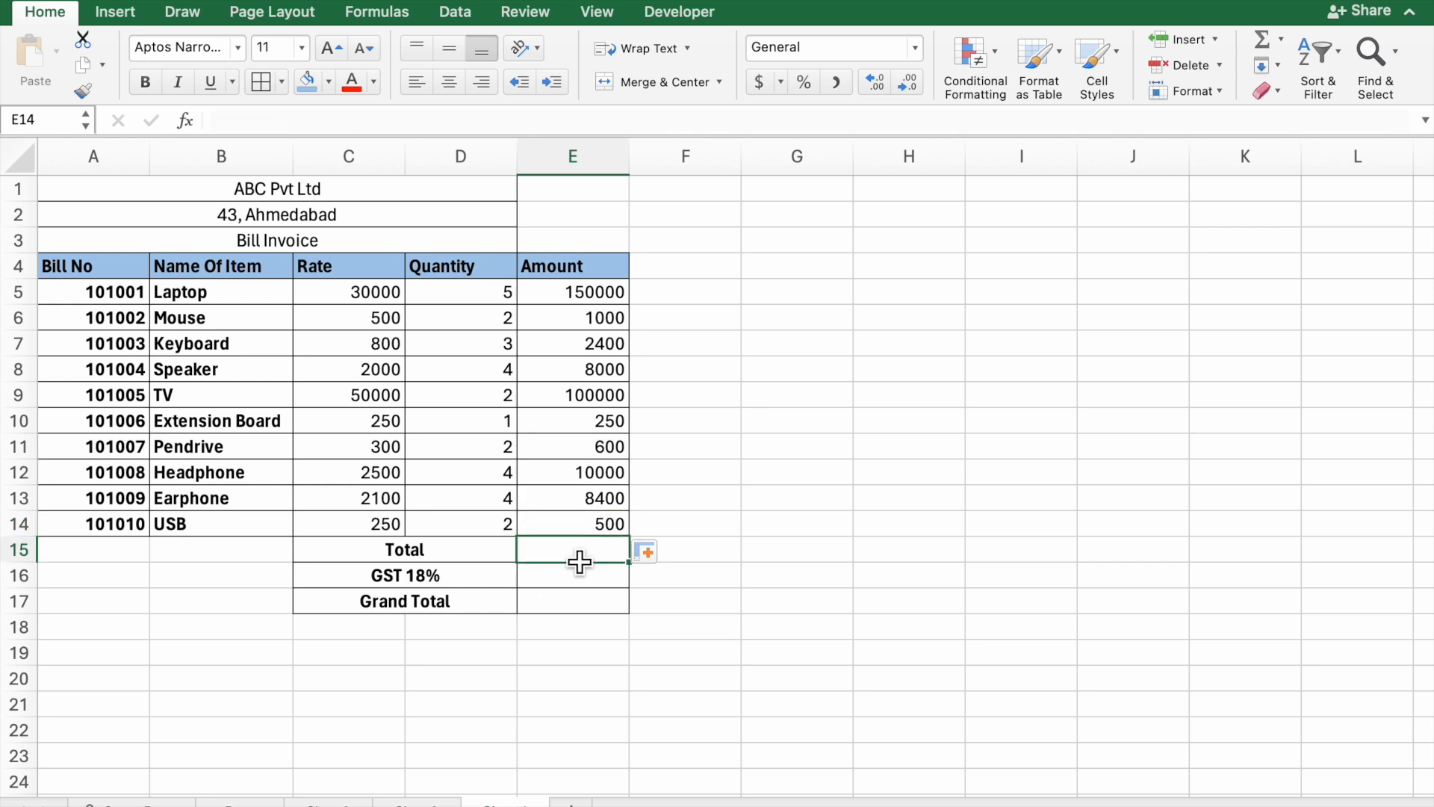
type("=")
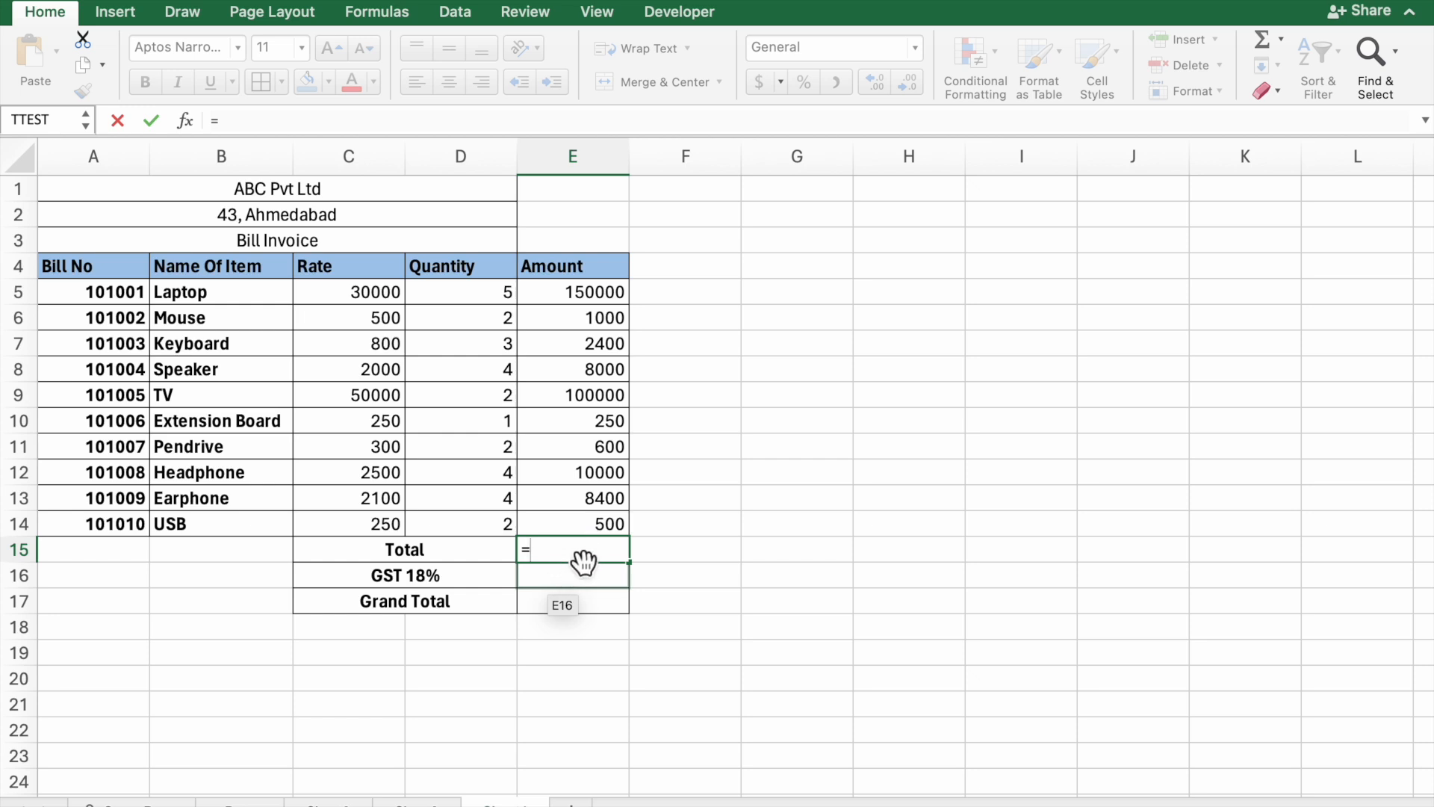
key("Escape")
left_click(608, 620)
- Calculate the invoice total in E15 with the Sum function over the amounts E5:E14
left_click(598, 555)
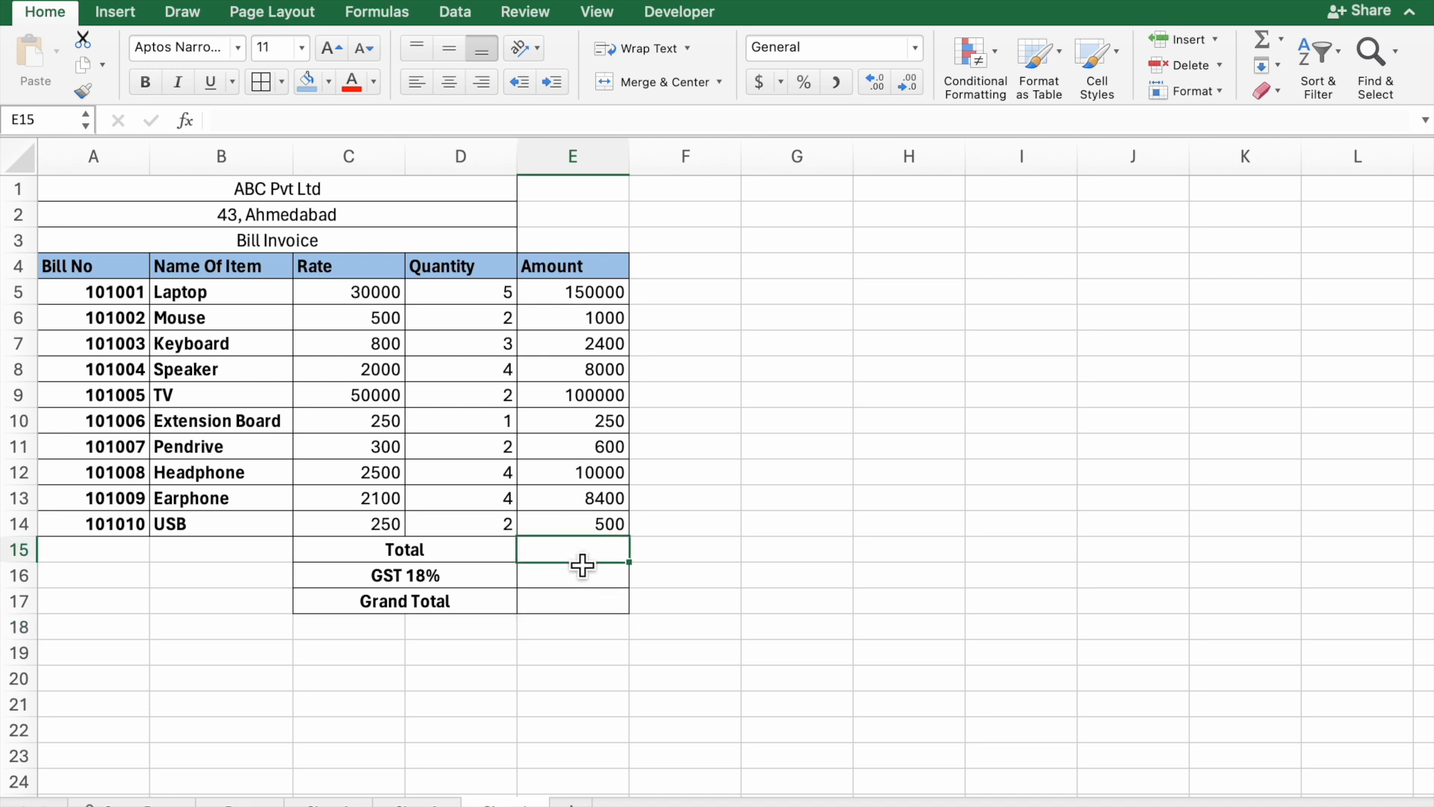
left_click(1282, 40)
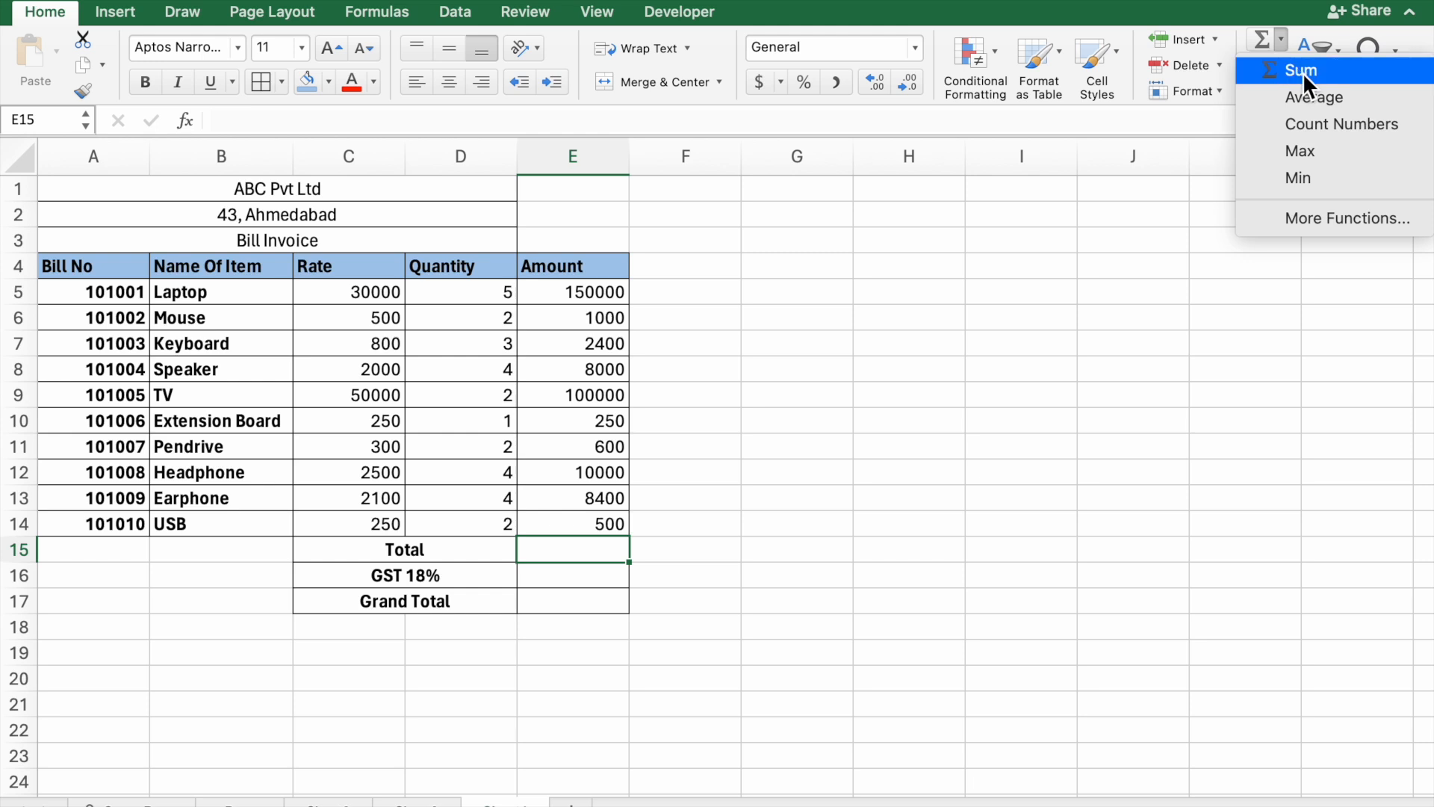
left_click(1297, 71)
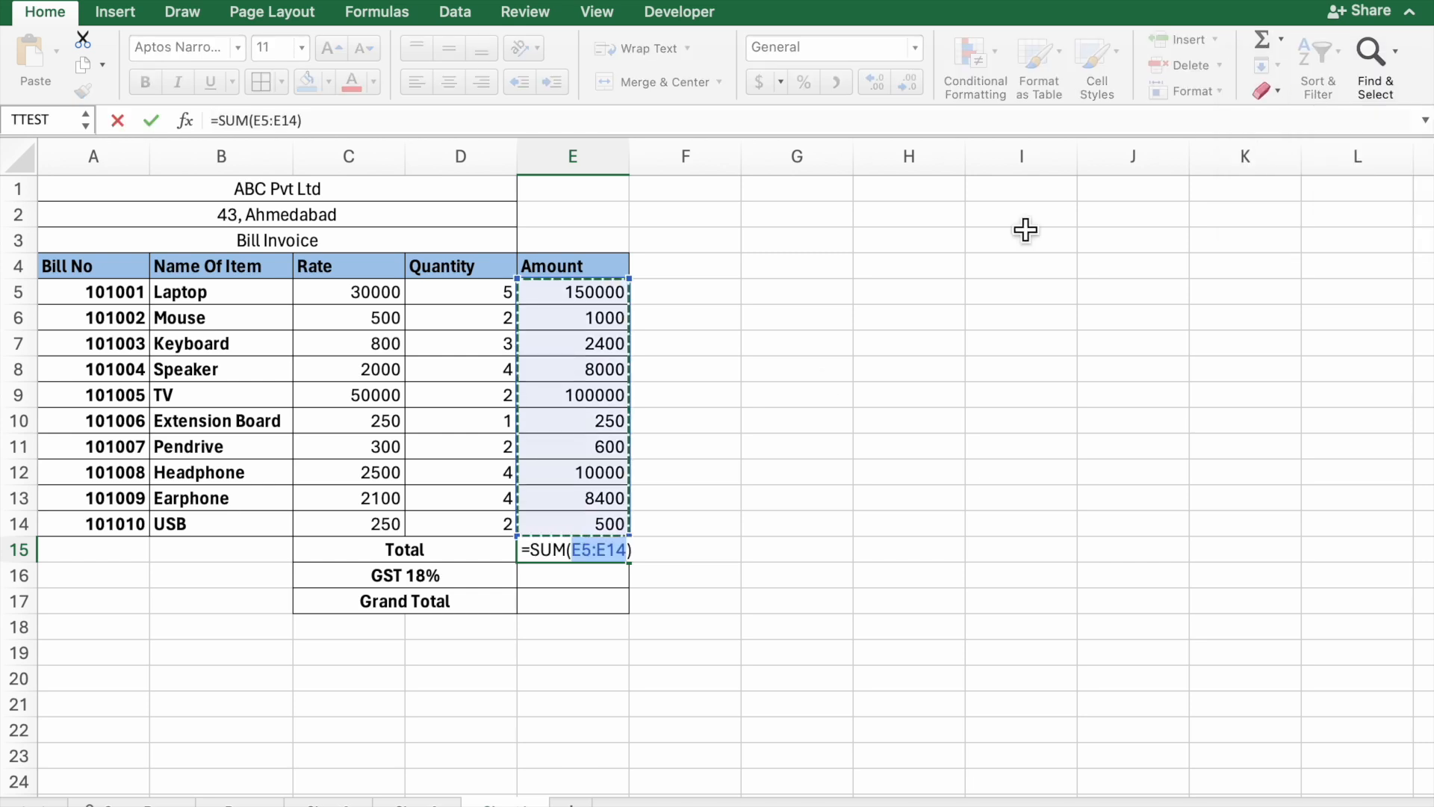
key("Return")
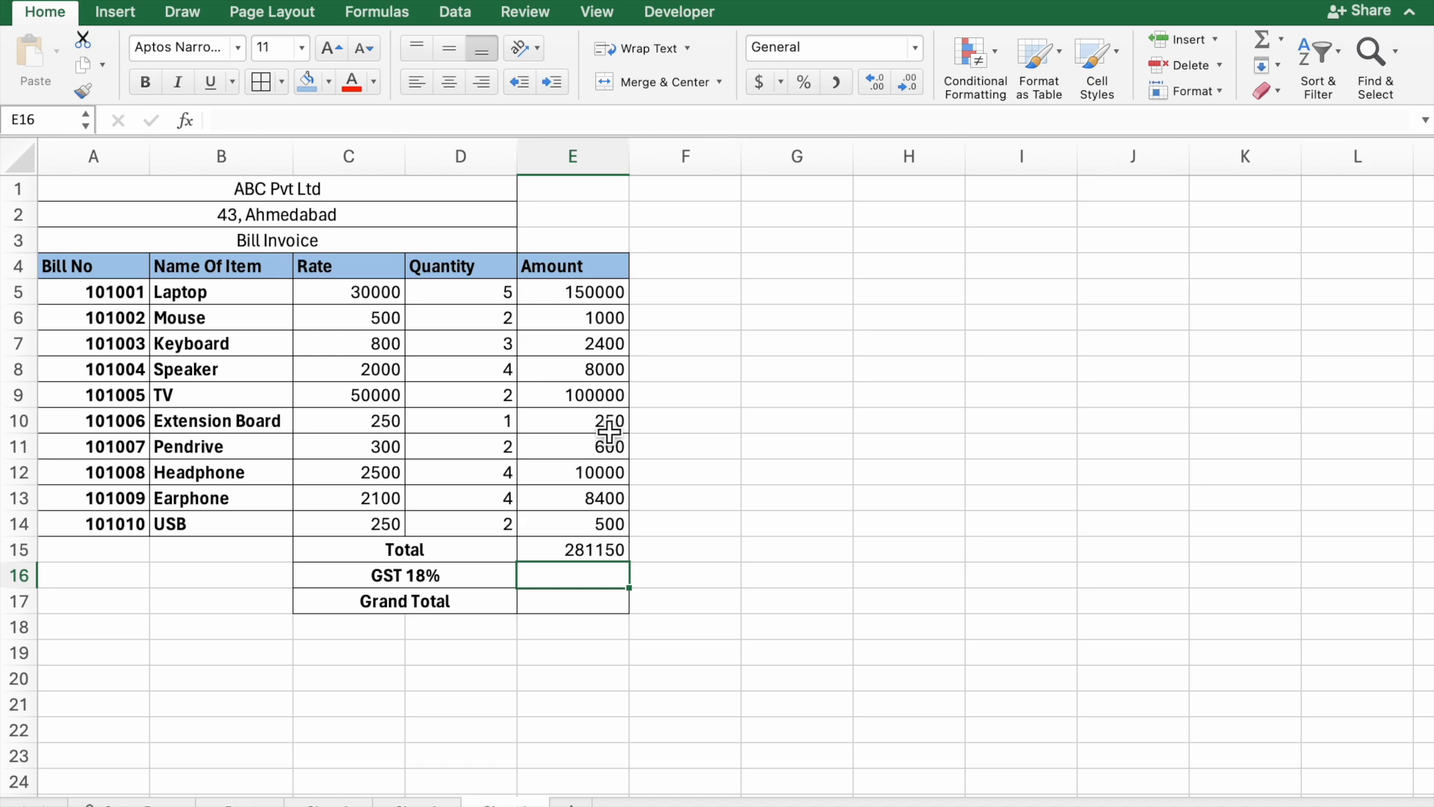
left_click(593, 551)
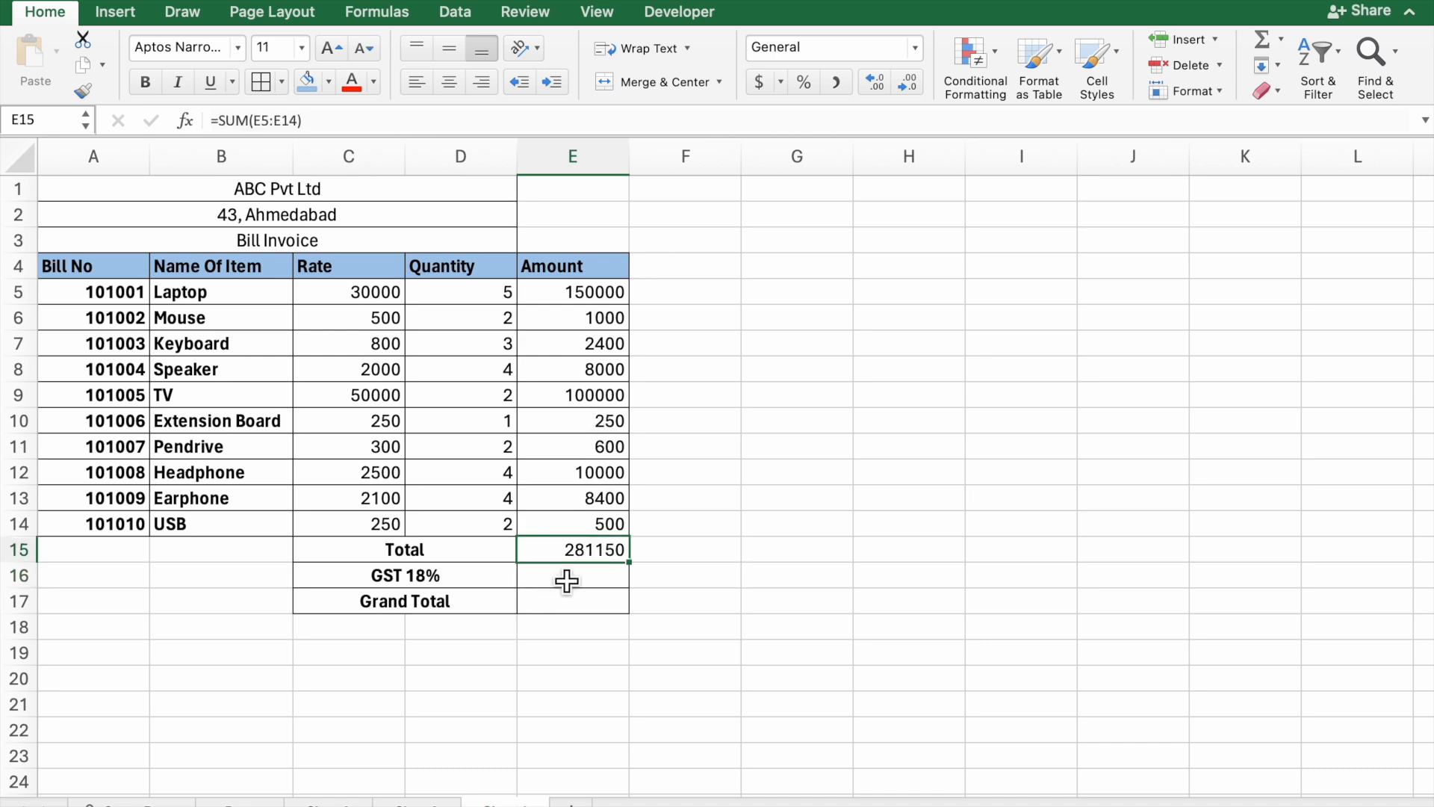
- Calculate the 18% GST in E16 with the formula =E15*18/100
left_click(569, 580)
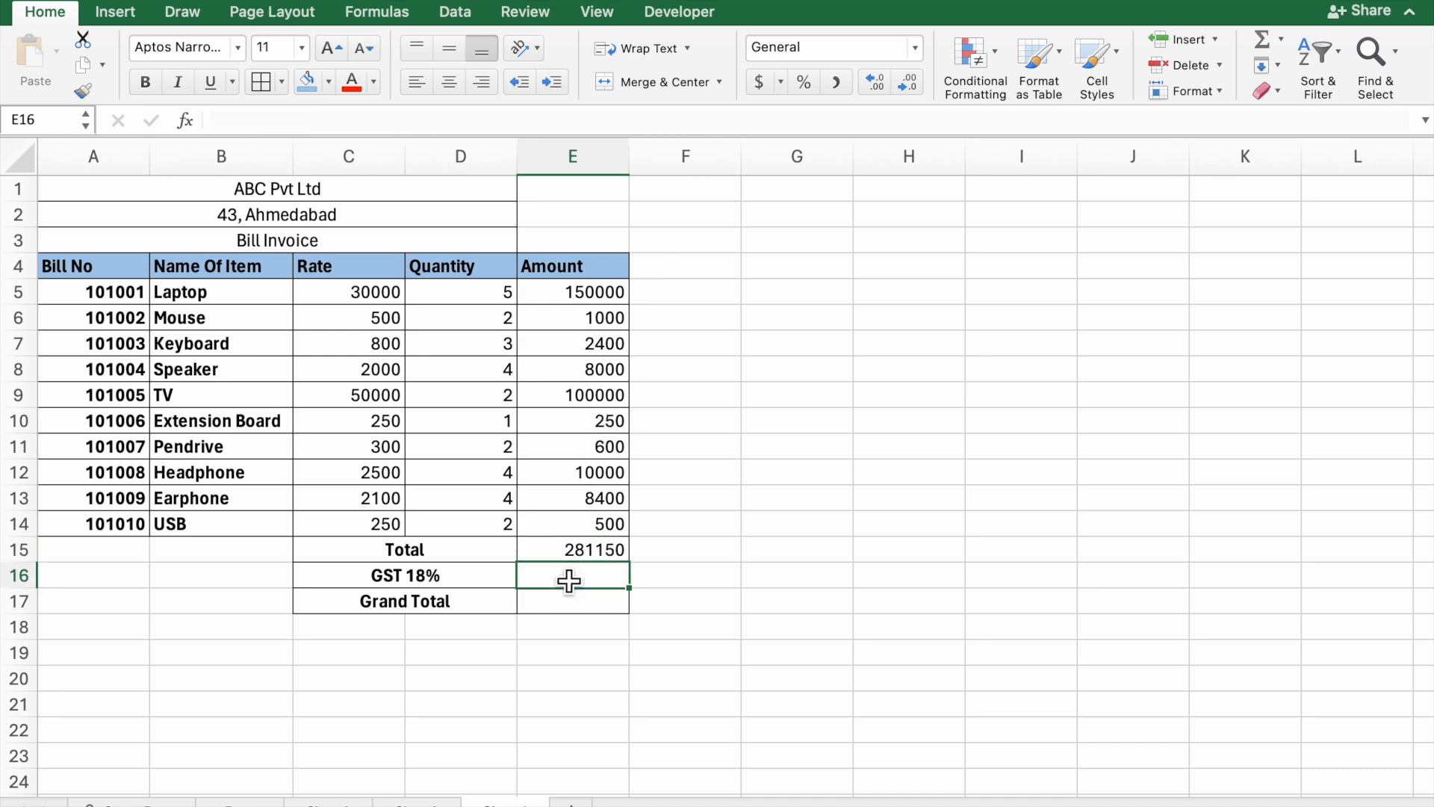
type("=")
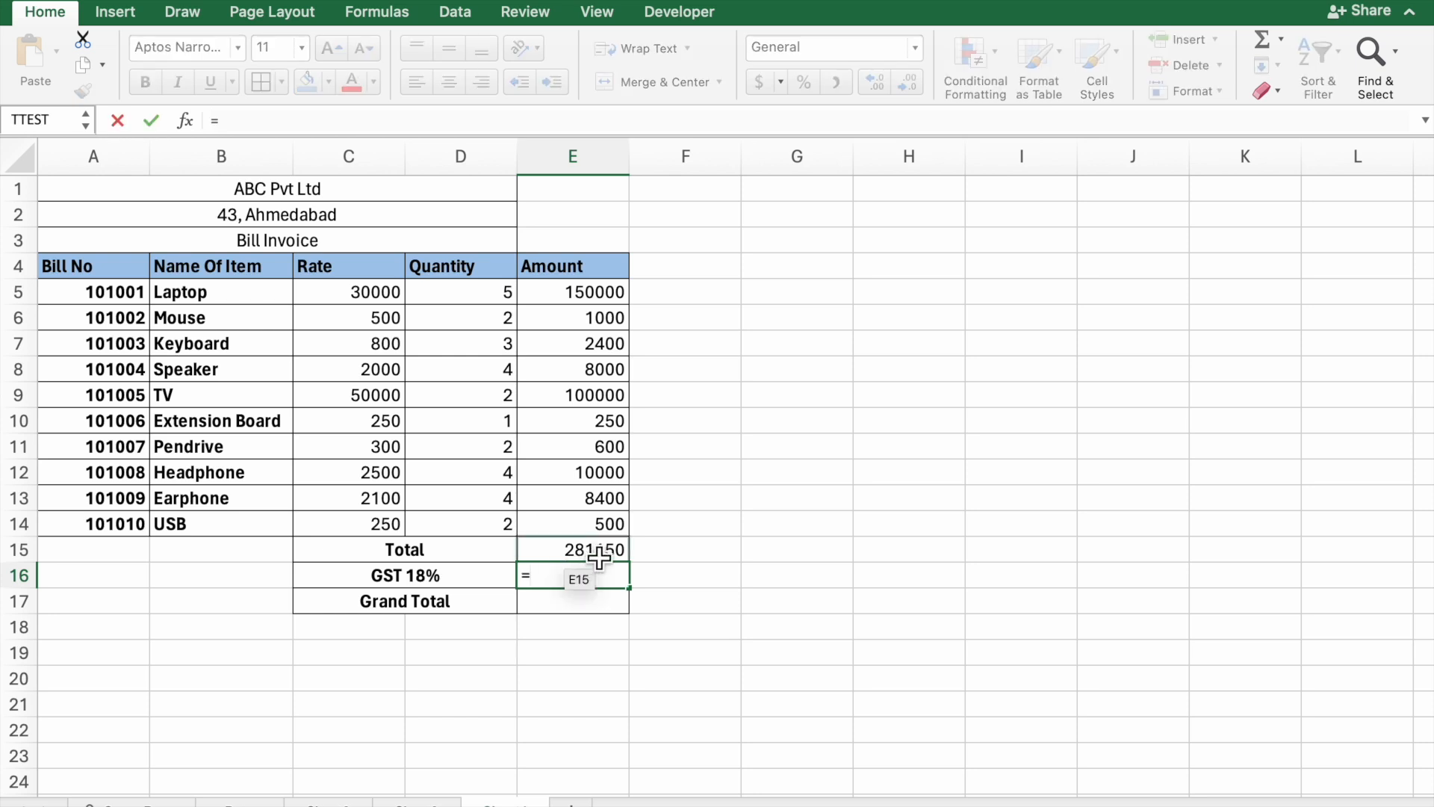
left_click(606, 560)
type("*")
left_click(606, 559)
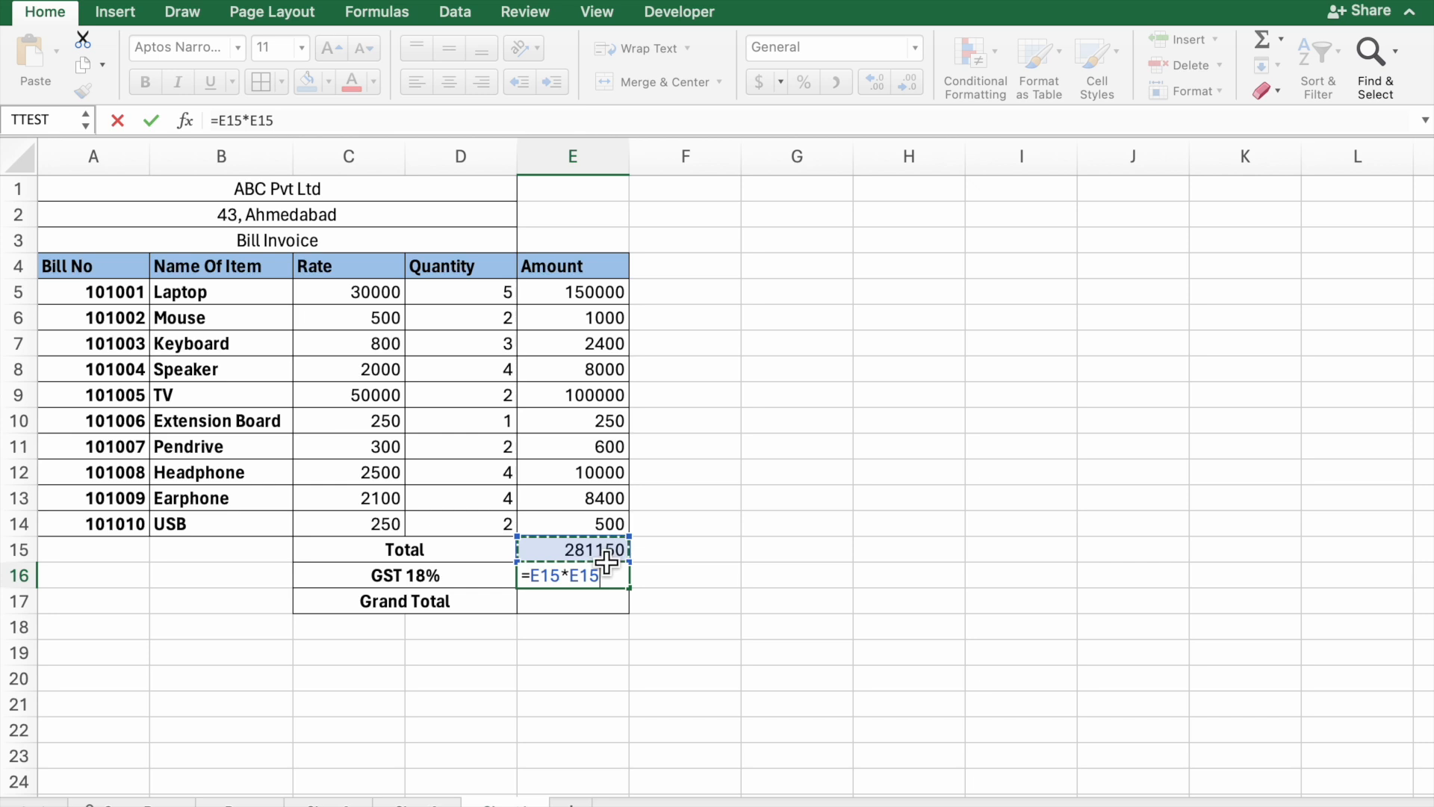
key("BackSpace")
key("BackSpace")
key("BackSpace")
type("18")
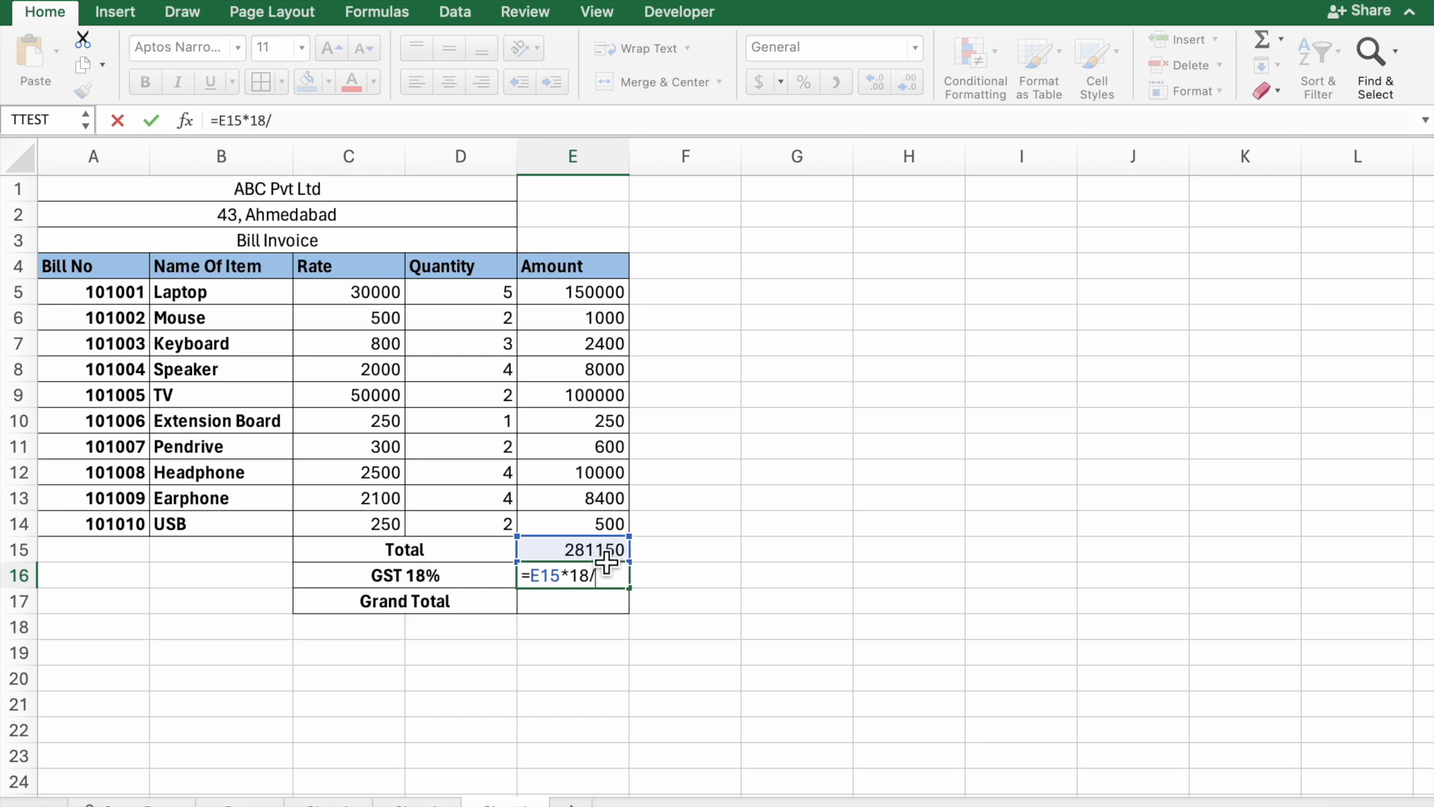
type("/100")
key("Return")
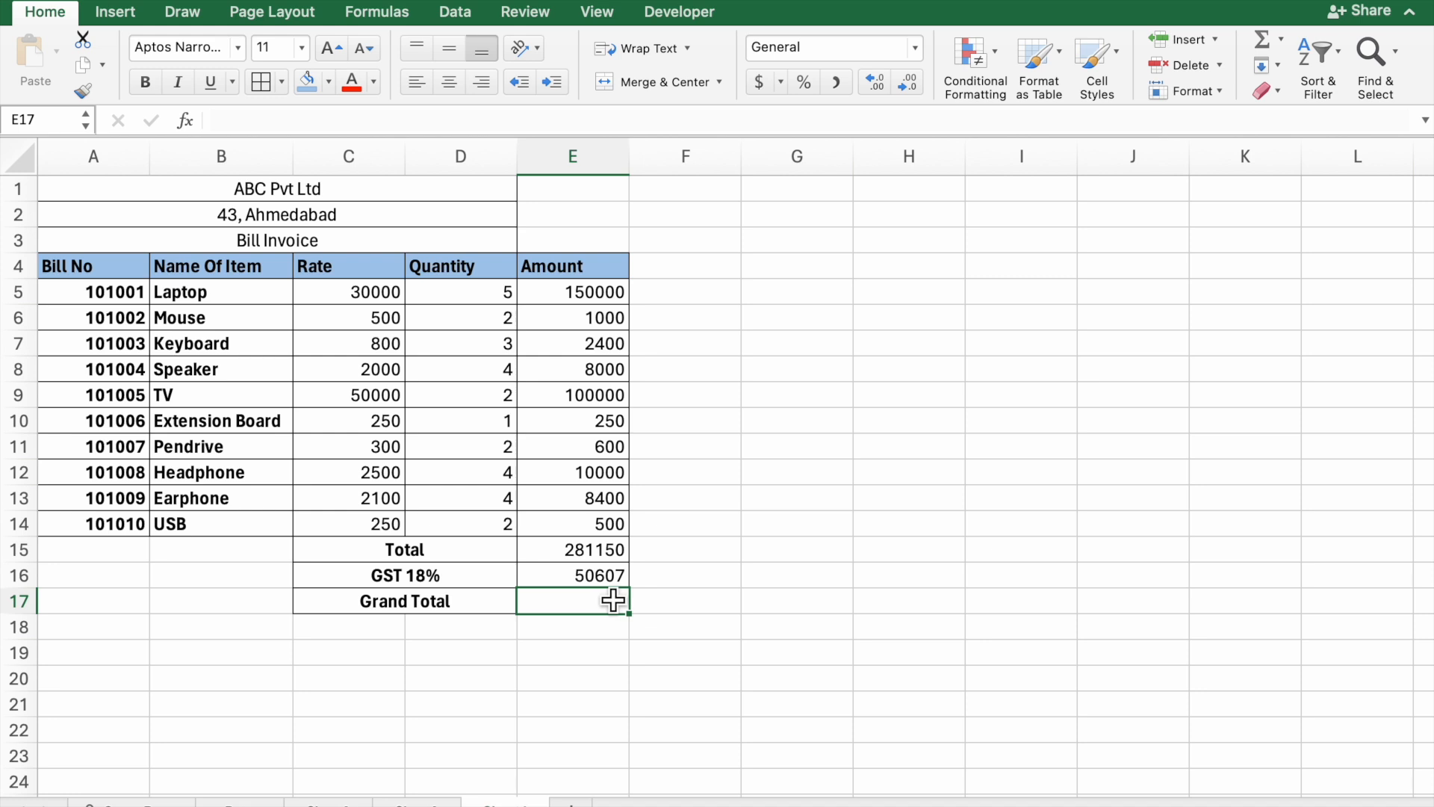
- Enter the formula =E15-E16 in E17 for the grand total
left_click(611, 584)
left_click(588, 611)
type("=")
left_click(625, 553)
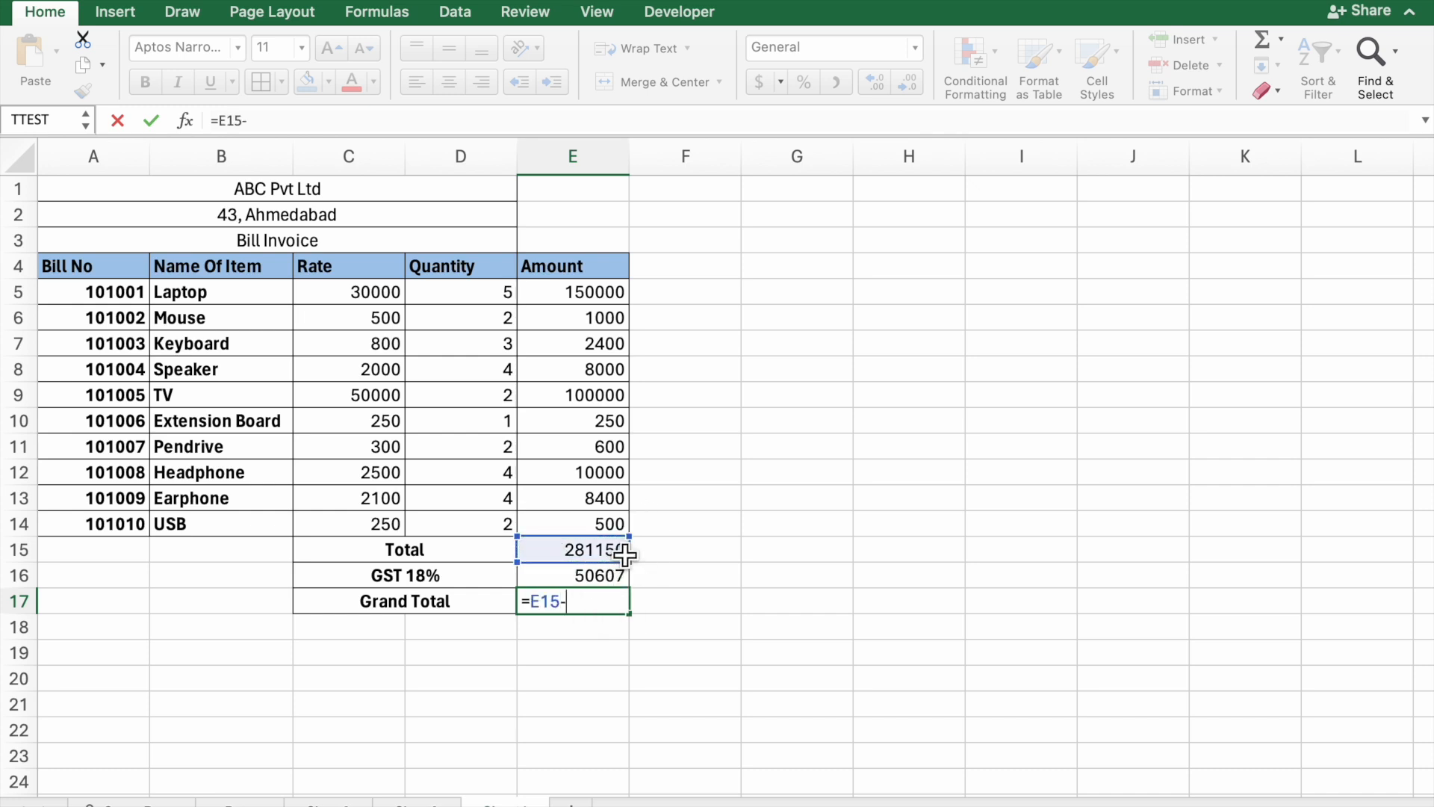
left_click(610, 577)
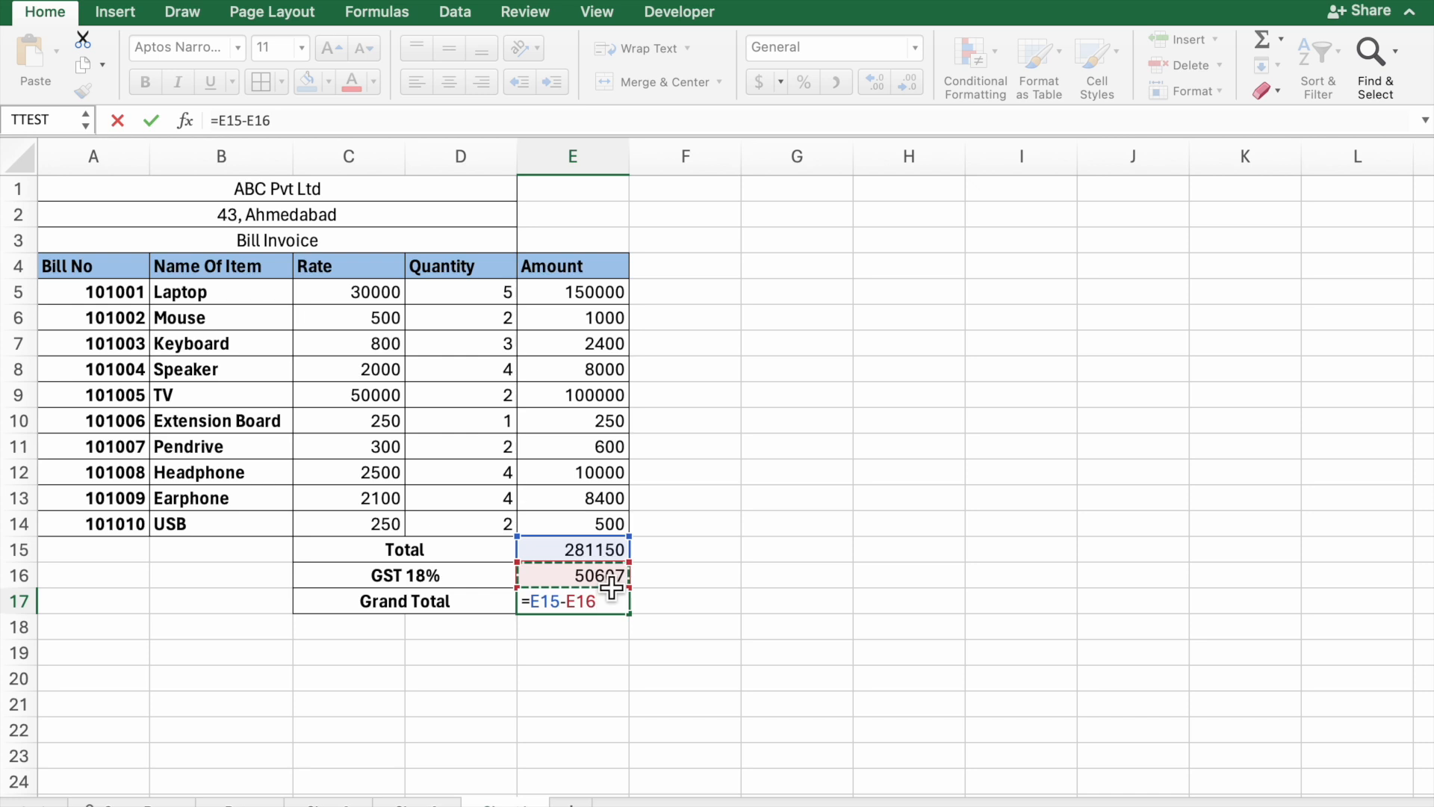
key("Return")
left_click(571, 598)
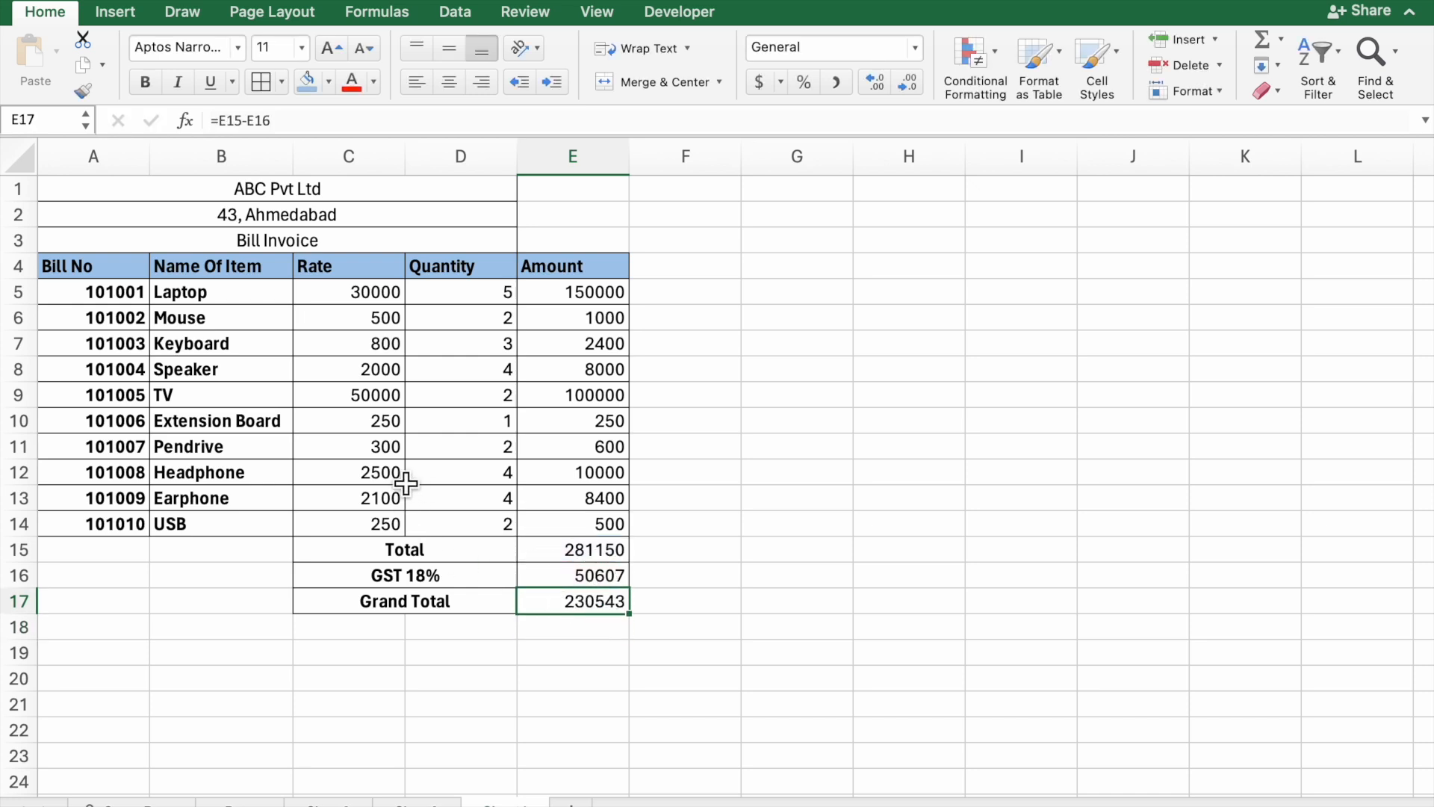